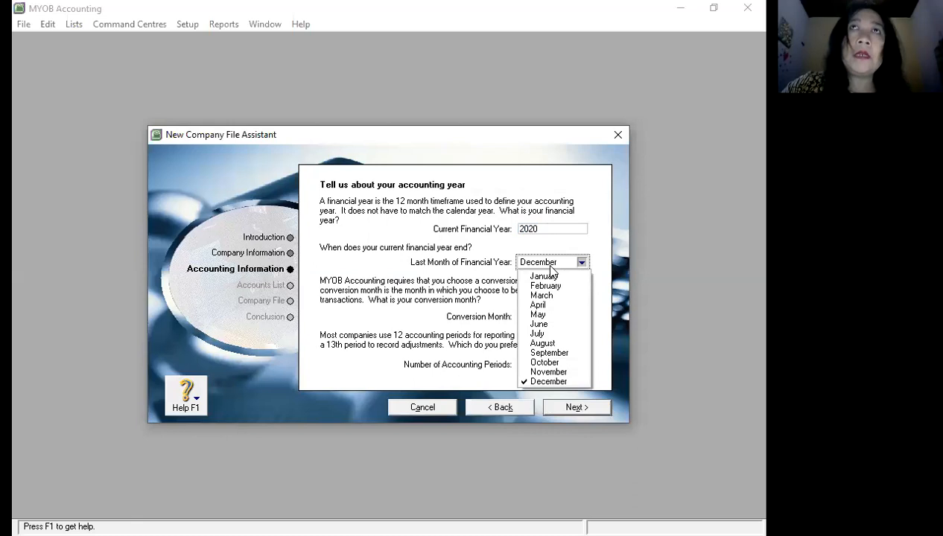
- Set December as the last month of the financial year and January as the conversion month, and confirm the accounting information
click(566, 382)
click(565, 316)
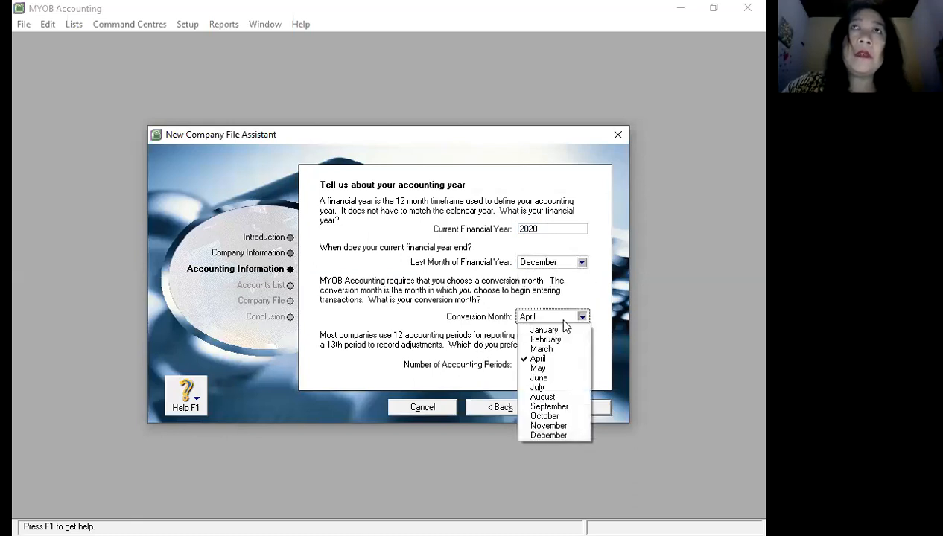
click(563, 329)
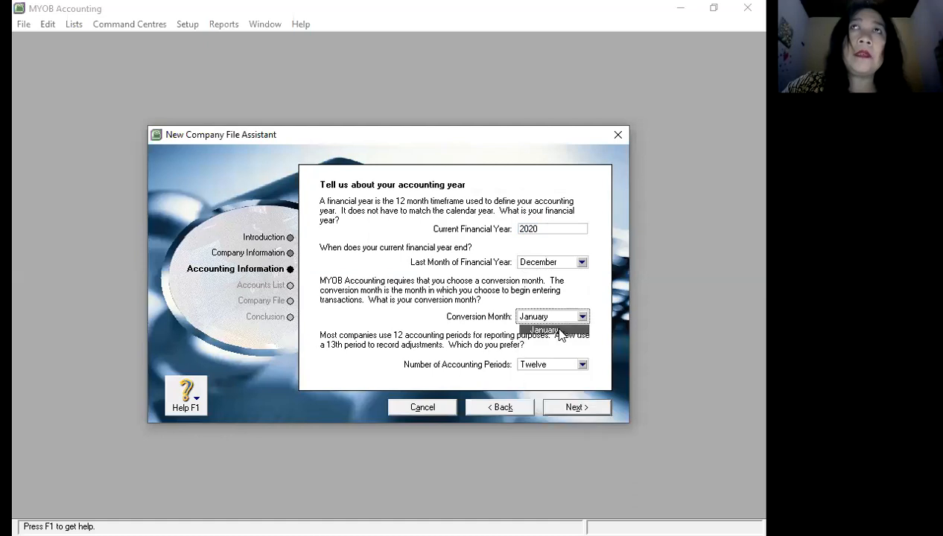
click(568, 409)
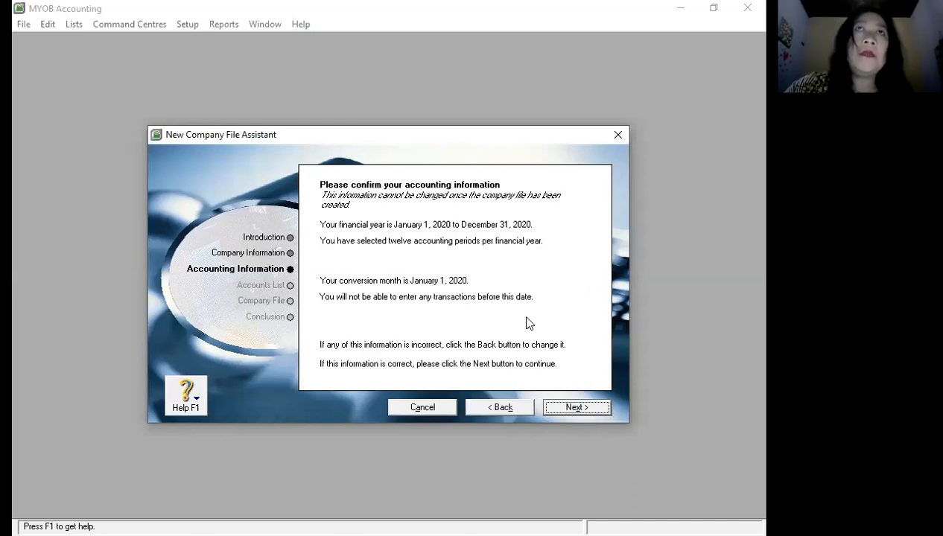
click(572, 415)
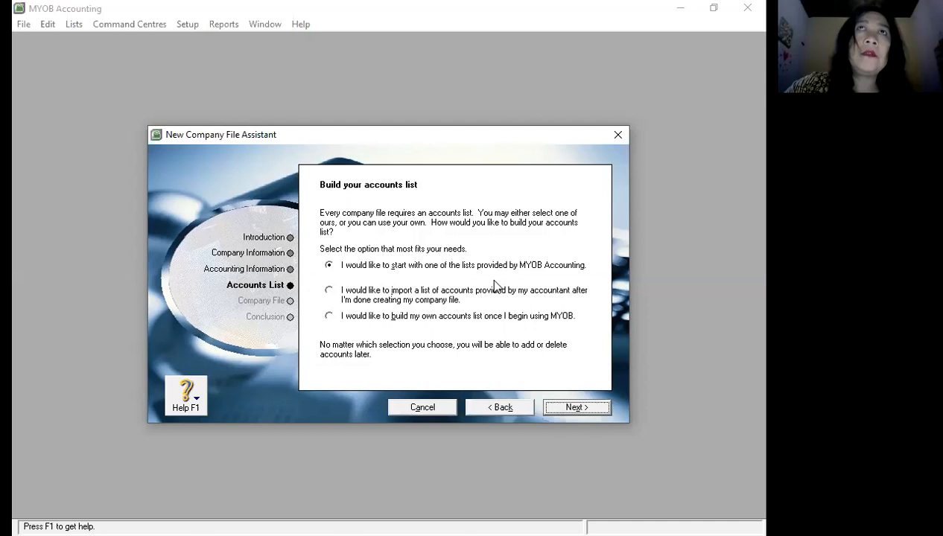
- Start from a provided accounts list, using the Retail industry classification and the Bakery business type
click(558, 407)
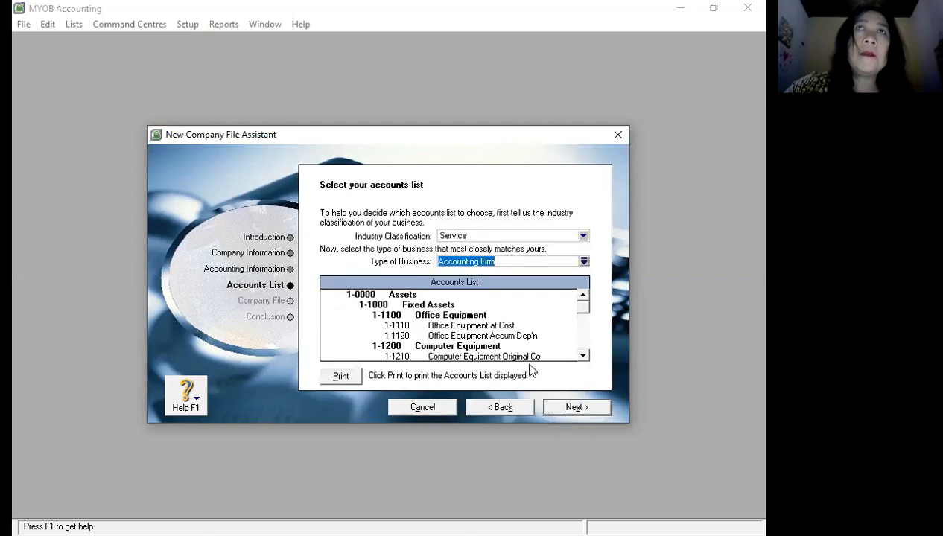
click(583, 236)
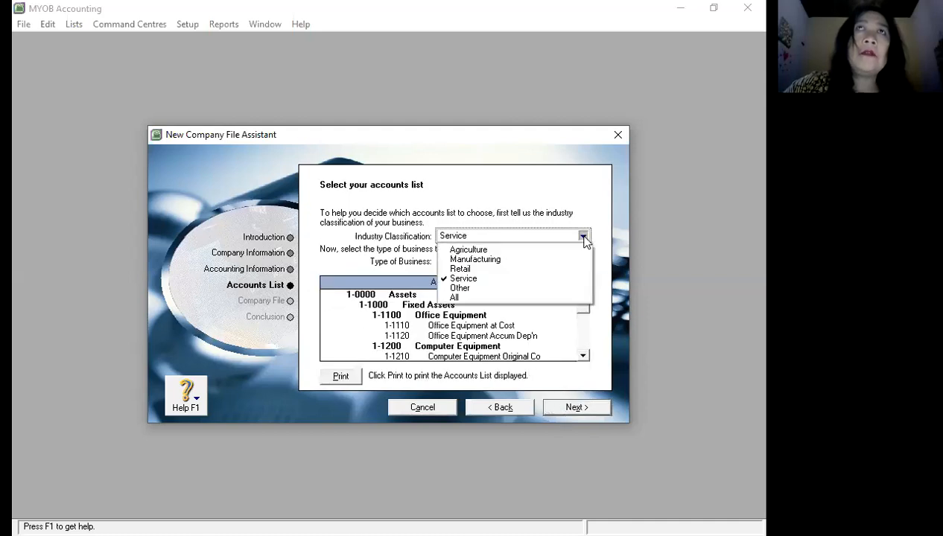
click(541, 269)
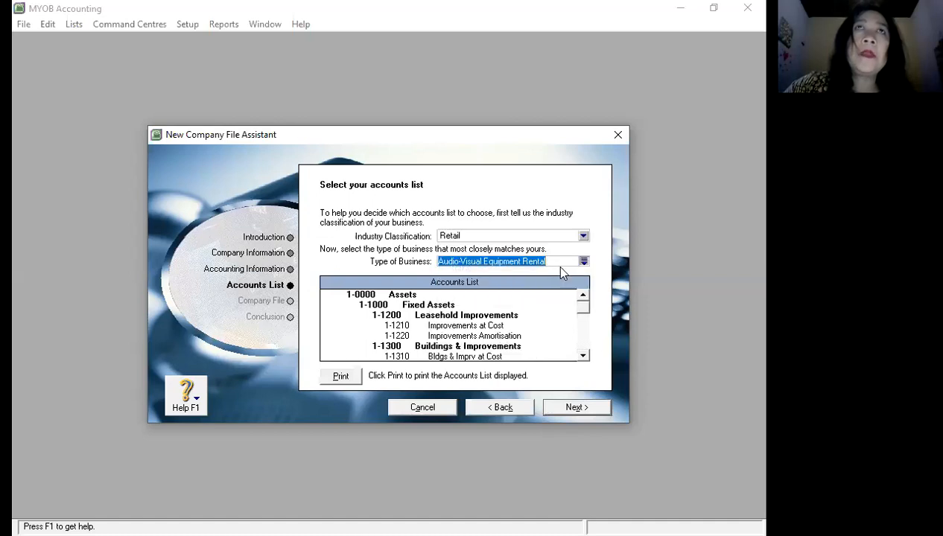
click(583, 261)
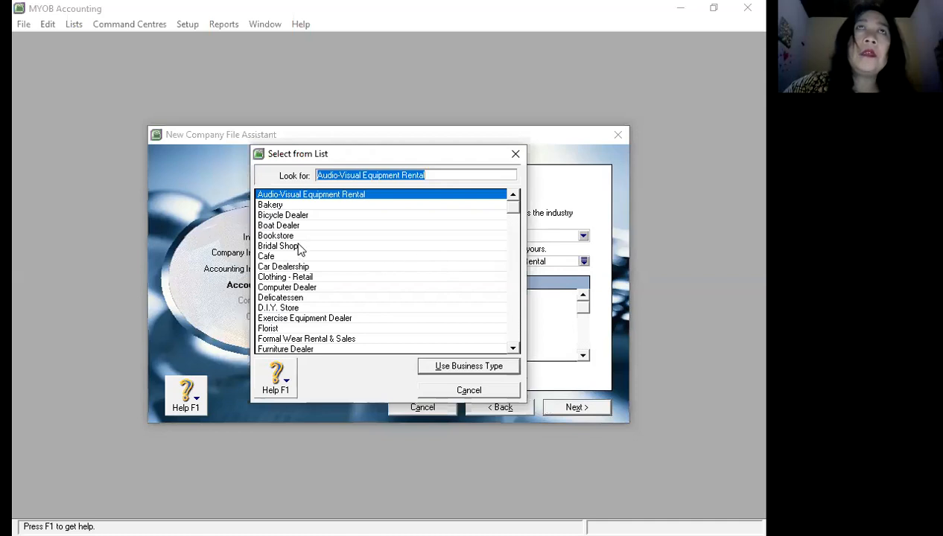
click(340, 206)
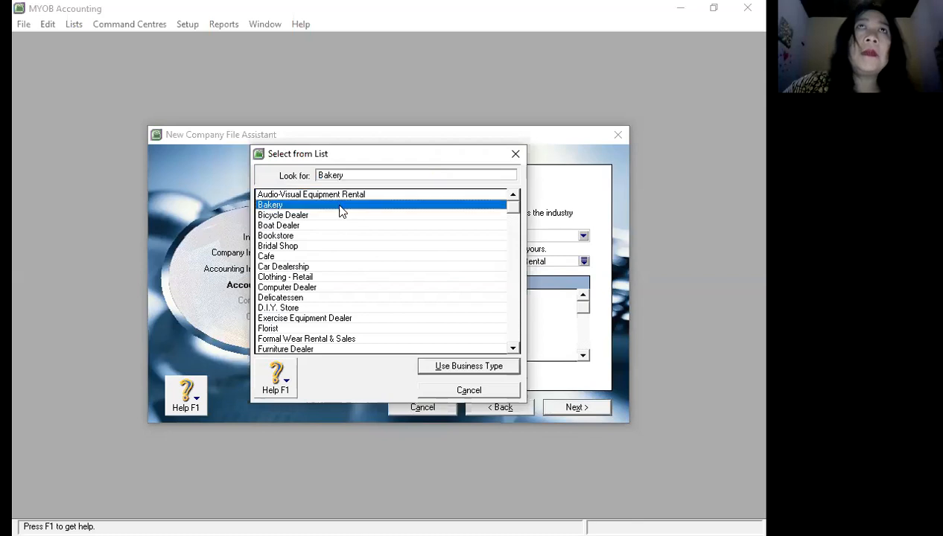
click(460, 366)
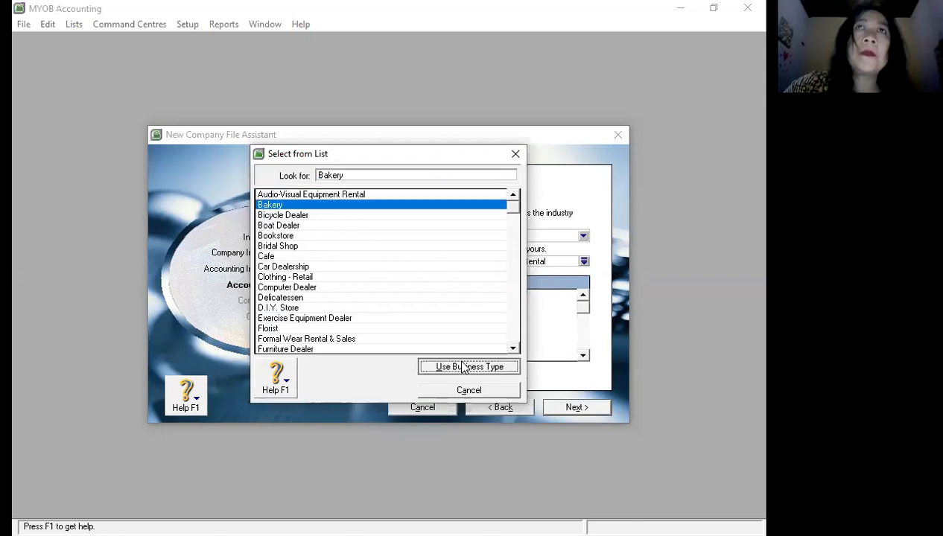
click(573, 408)
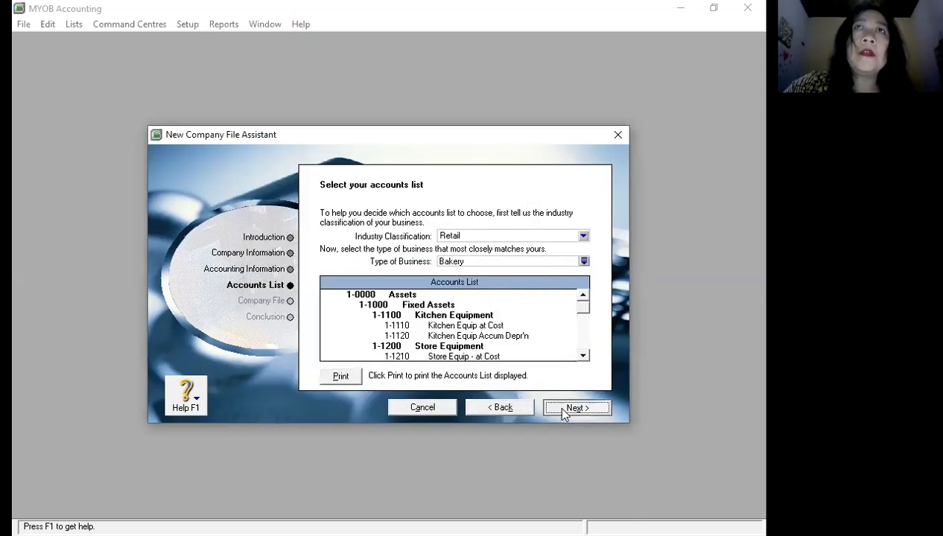
- Change the company file location to the DATA (D:) drive, keeping the name PT JAYA MAKMUR, and create the file
click(353, 323)
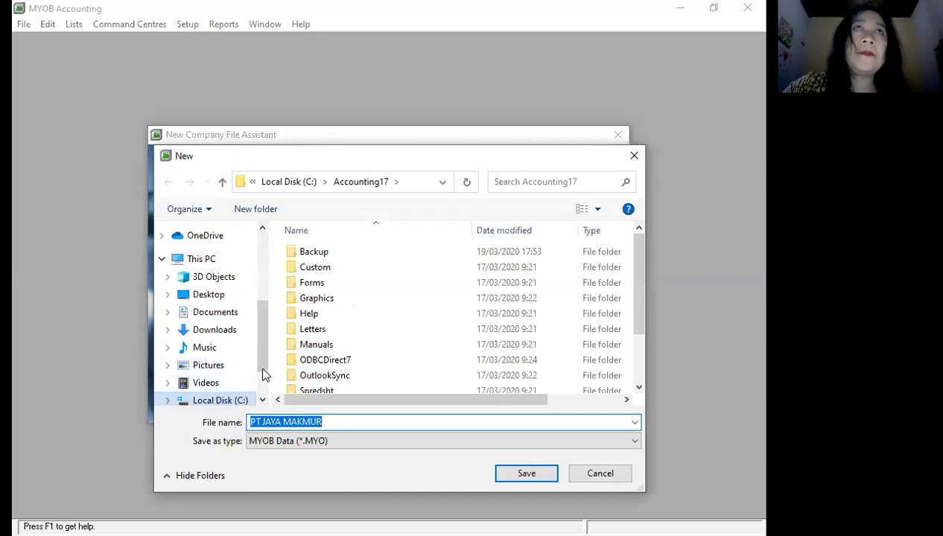
click(261, 400)
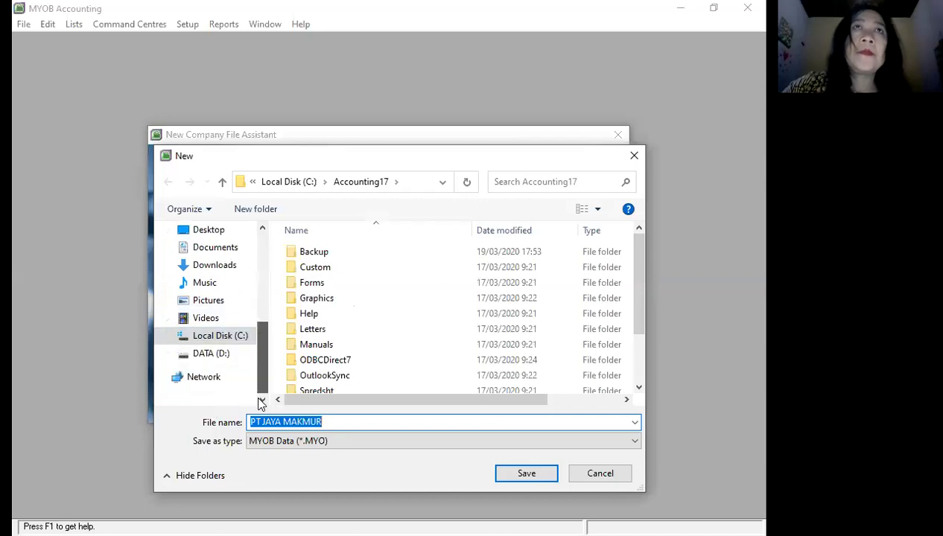
click(205, 356)
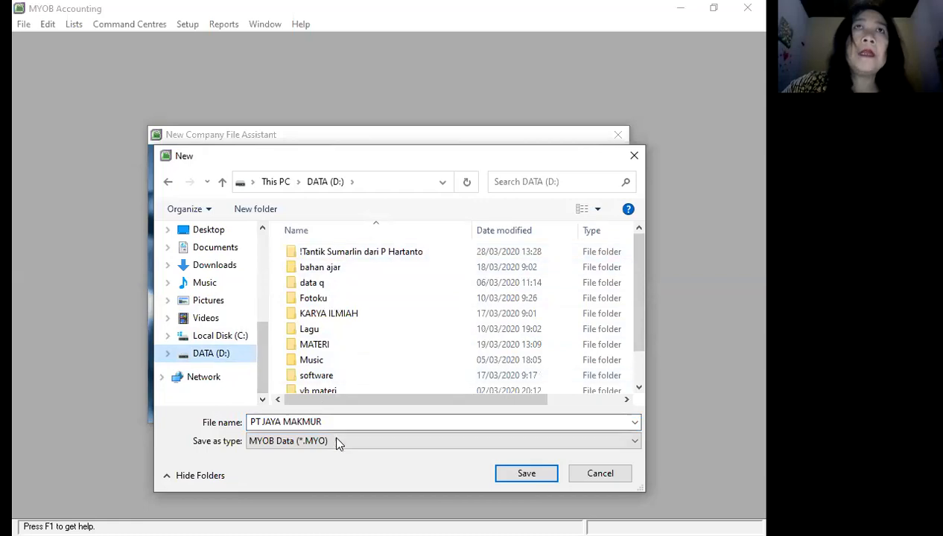
click(541, 475)
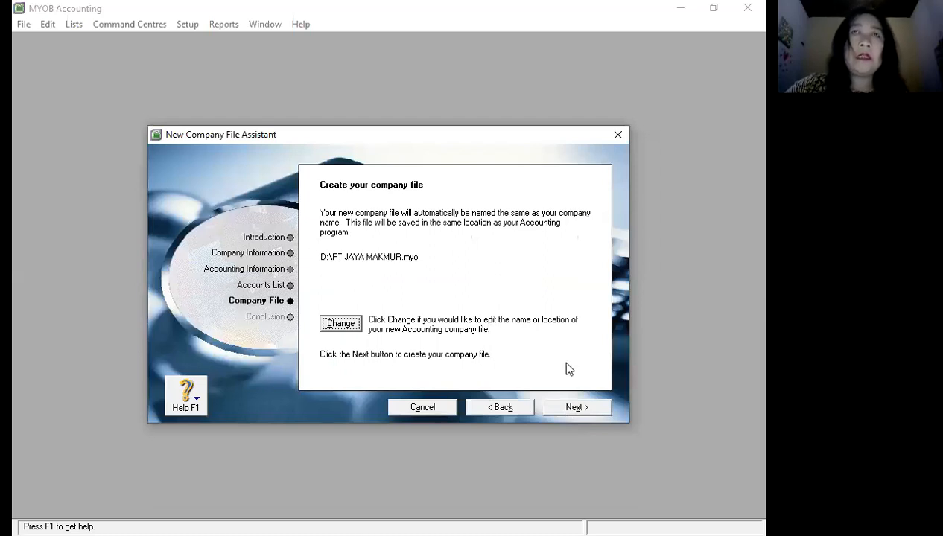
click(570, 409)
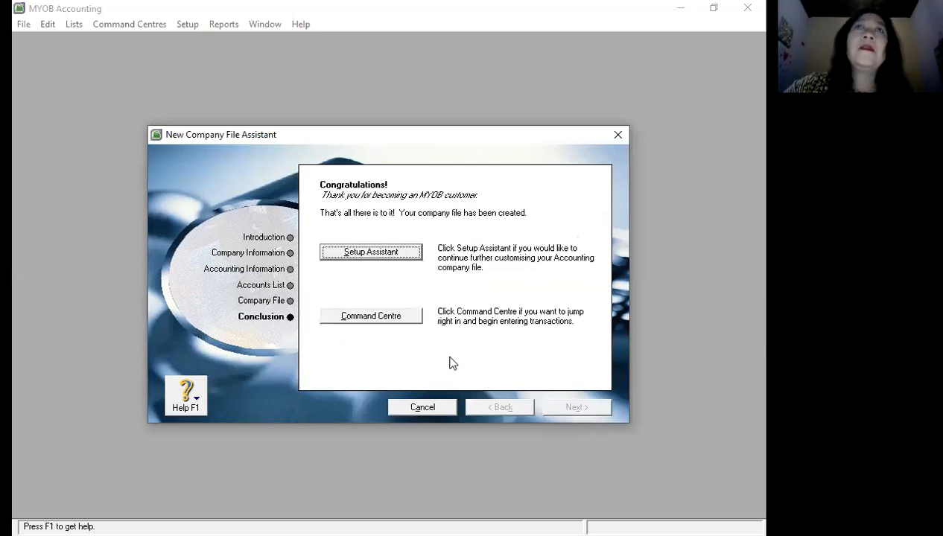
- Continue to the Setup Assistant and start the Accounts setup, proceeding to its accounts list
click(358, 254)
click(195, 224)
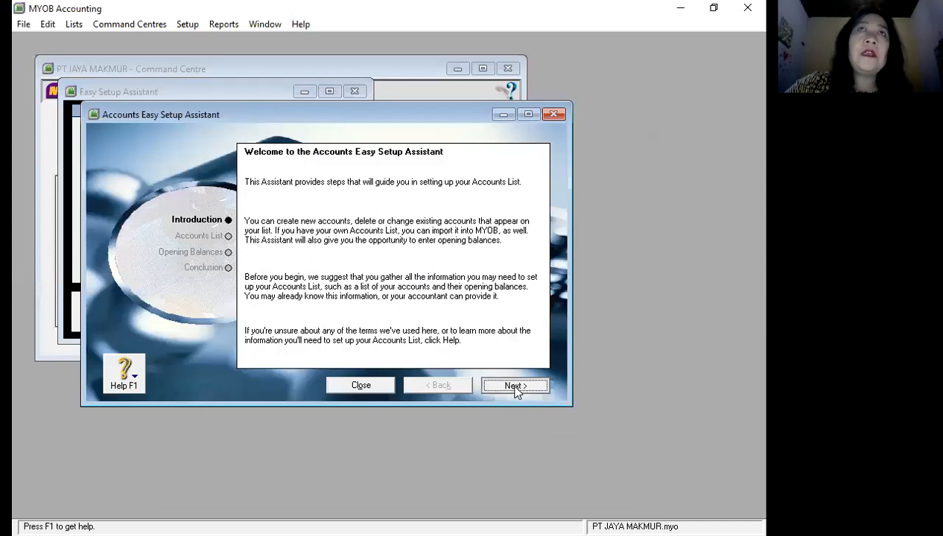
click(516, 389)
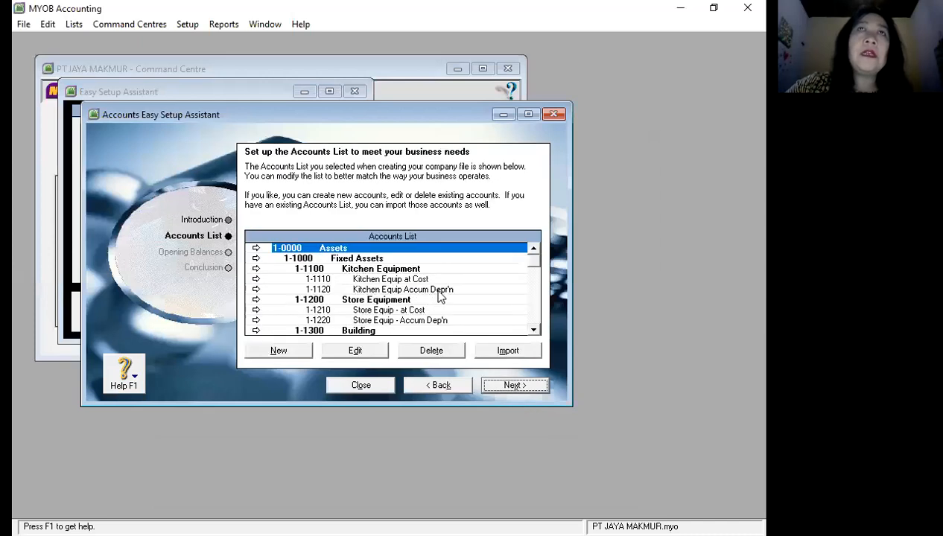
- Review the accounts list, then finish and close the Accounts Easy Setup Assistant without entering opening balances
click(535, 330)
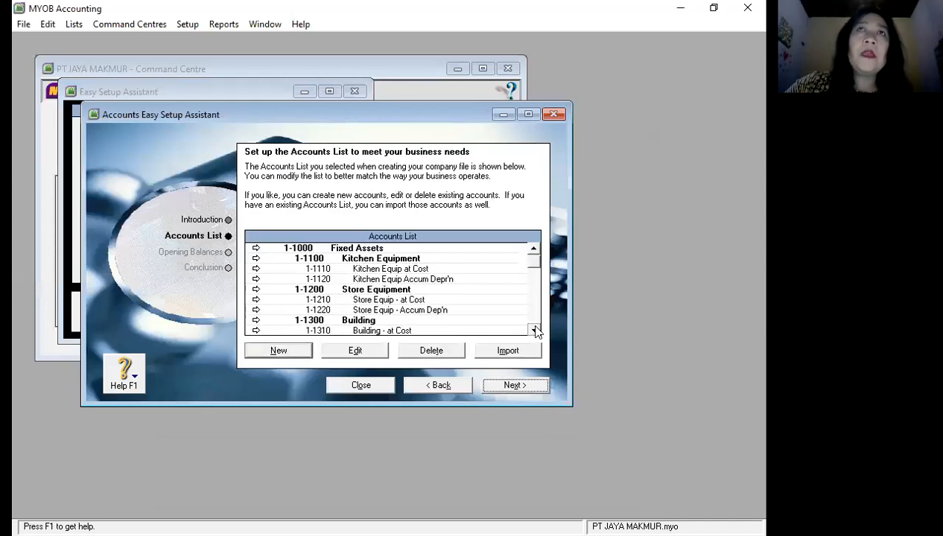
click(535, 330)
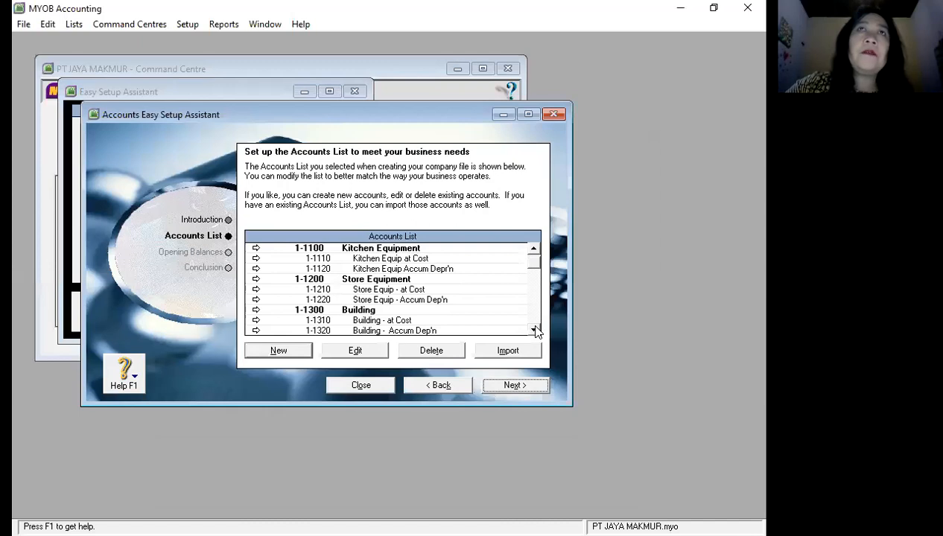
click(535, 330)
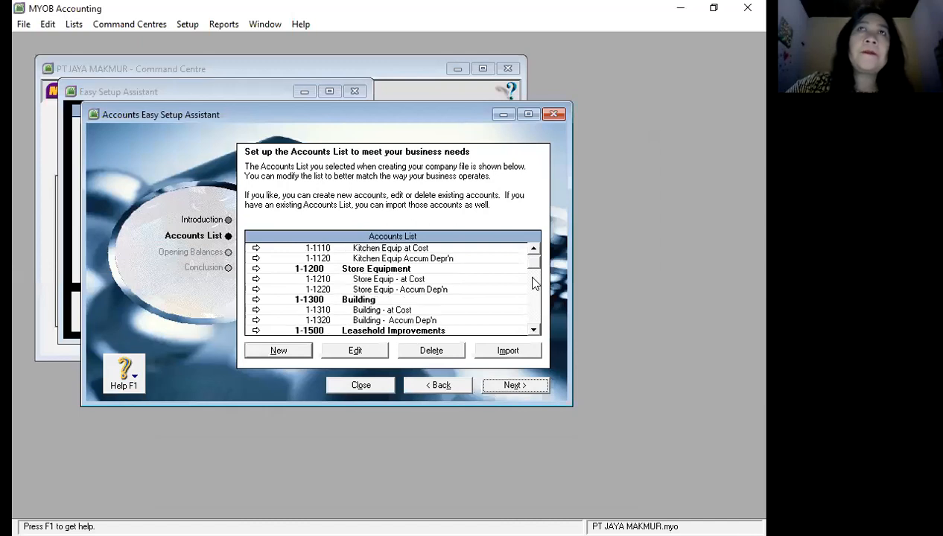
click(534, 249)
click(534, 249)
click(535, 249)
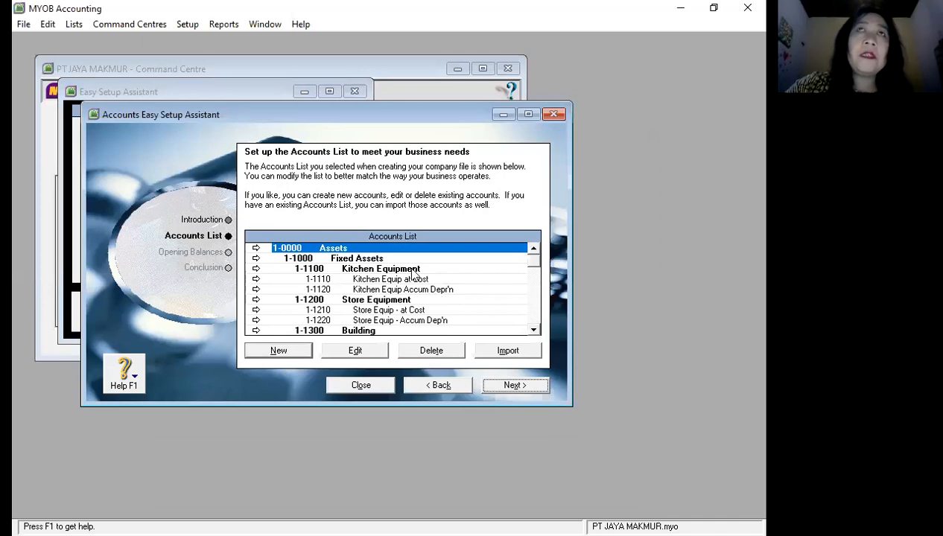
click(507, 390)
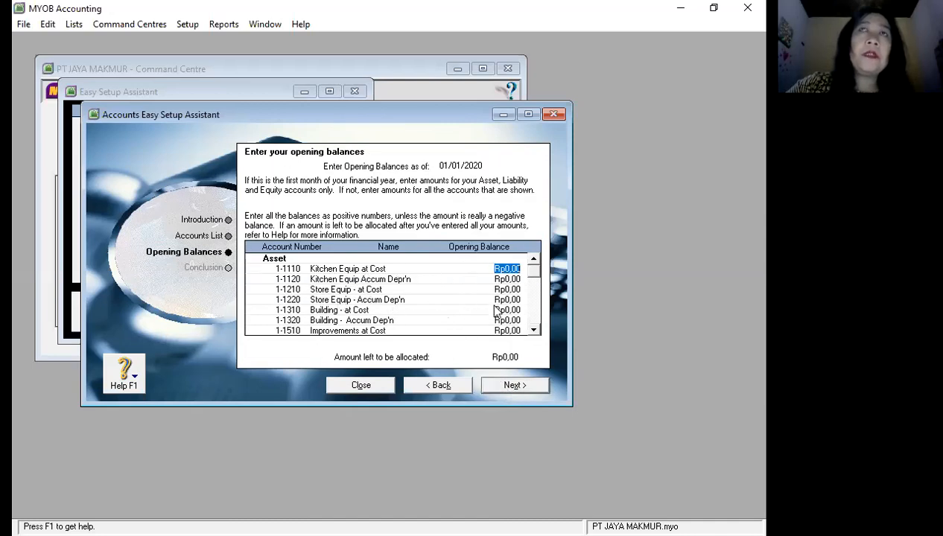
click(514, 386)
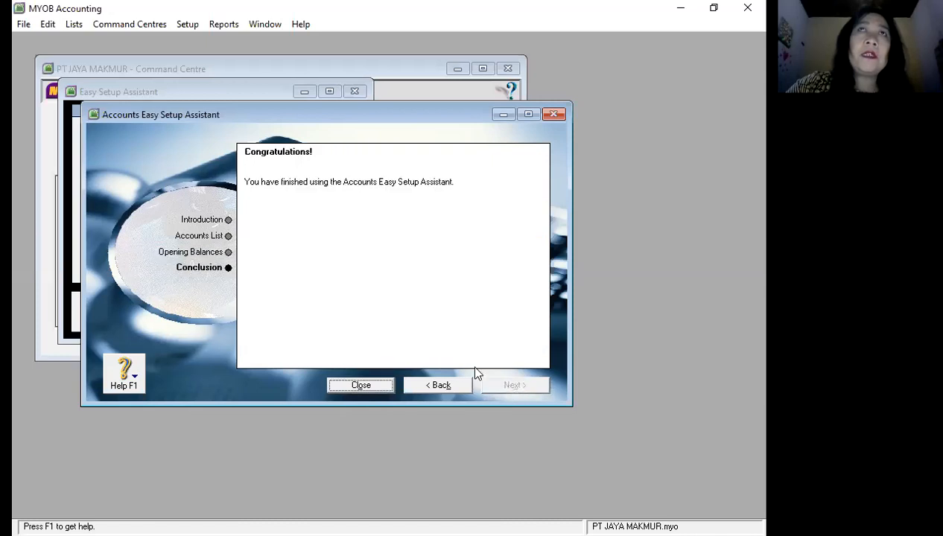
click(383, 388)
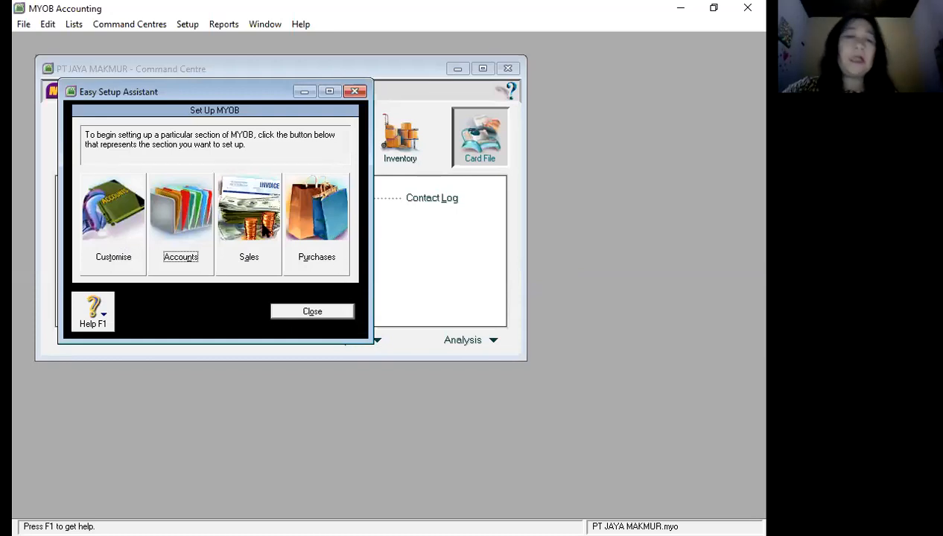
- Start the Sales setup and choose Item as the default sales layout
click(253, 257)
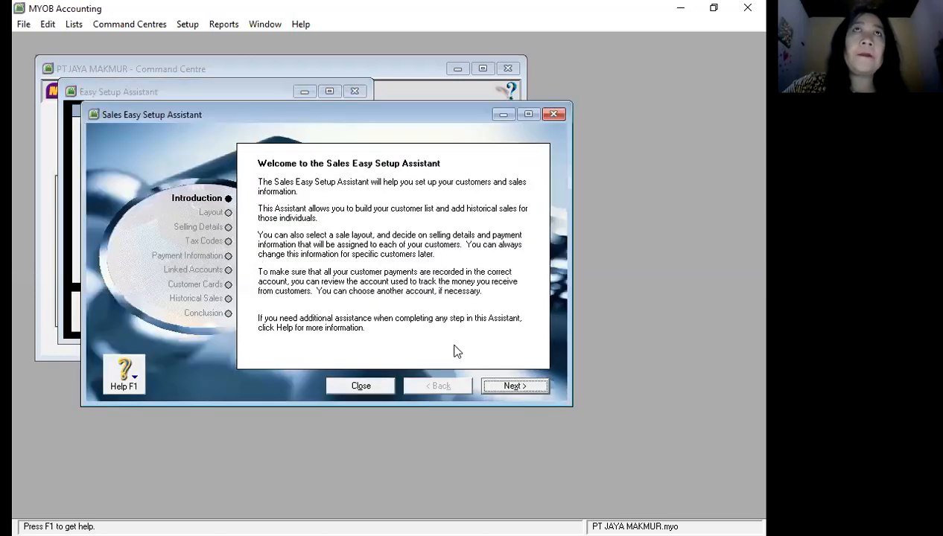
click(510, 391)
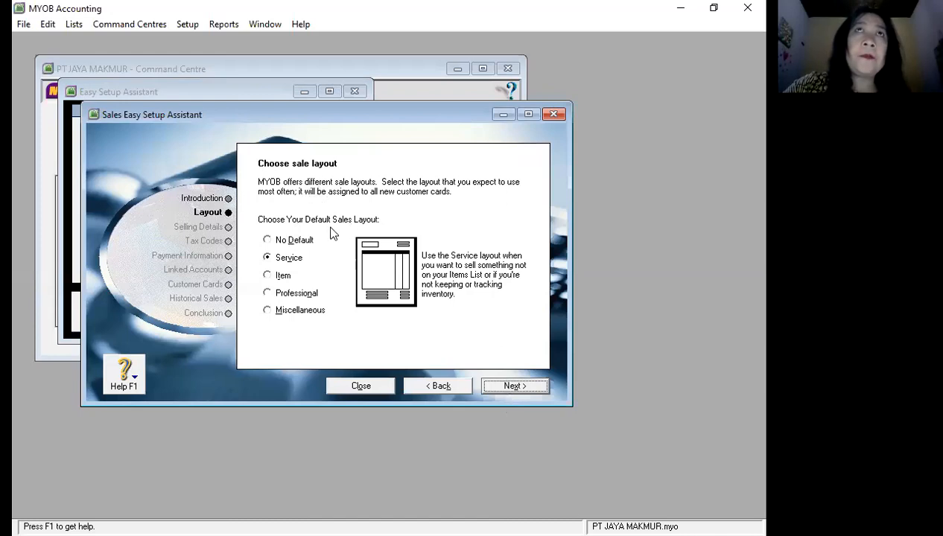
click(288, 277)
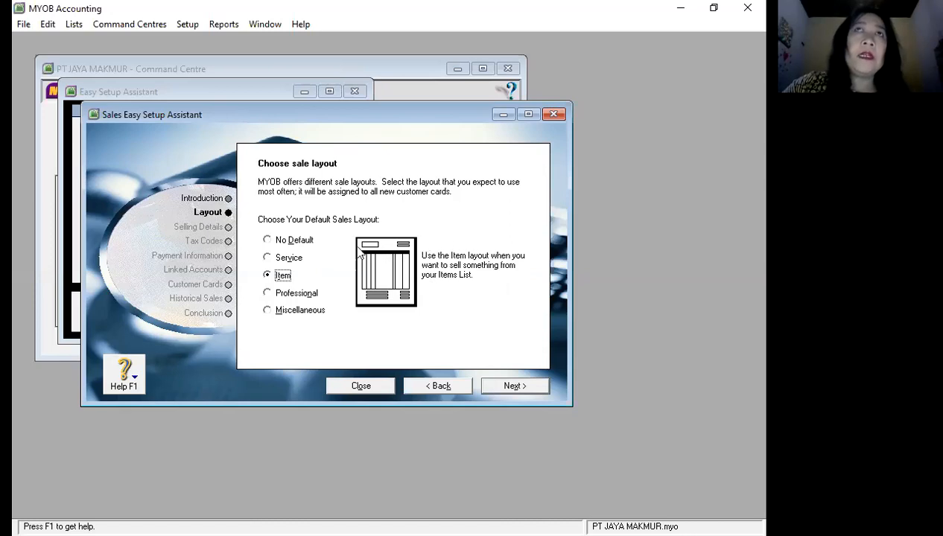
click(532, 388)
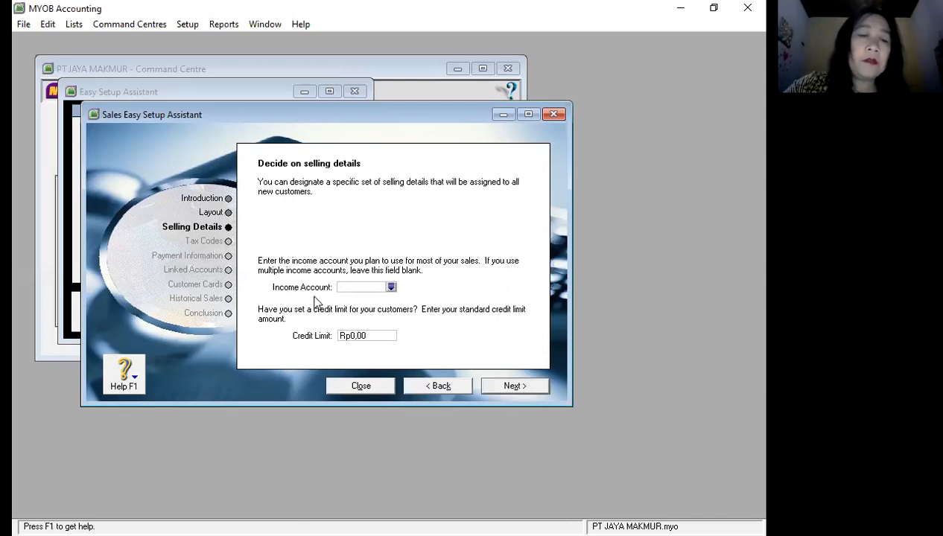
- Assign income account 4-1000 Baked Items and a credit limit of 5000000 as the selling details for new customers
click(391, 288)
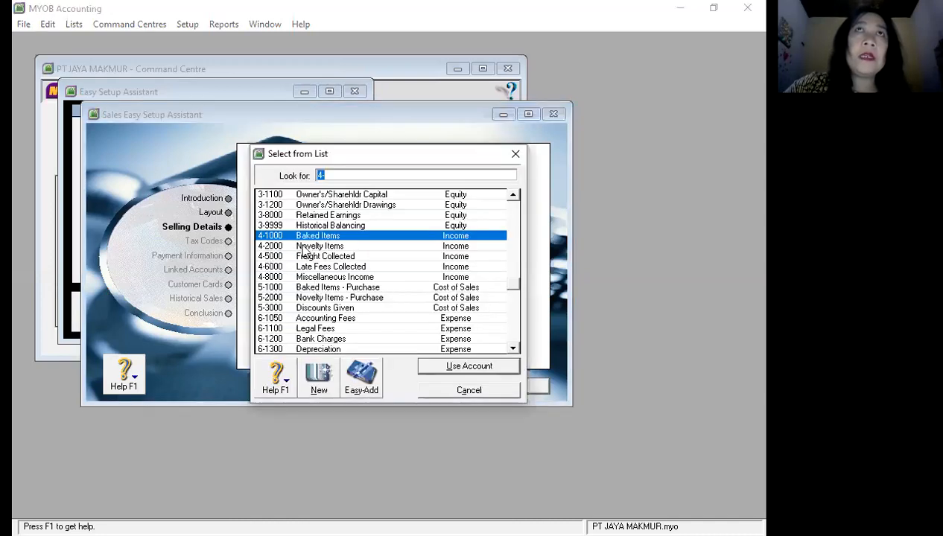
click(463, 369)
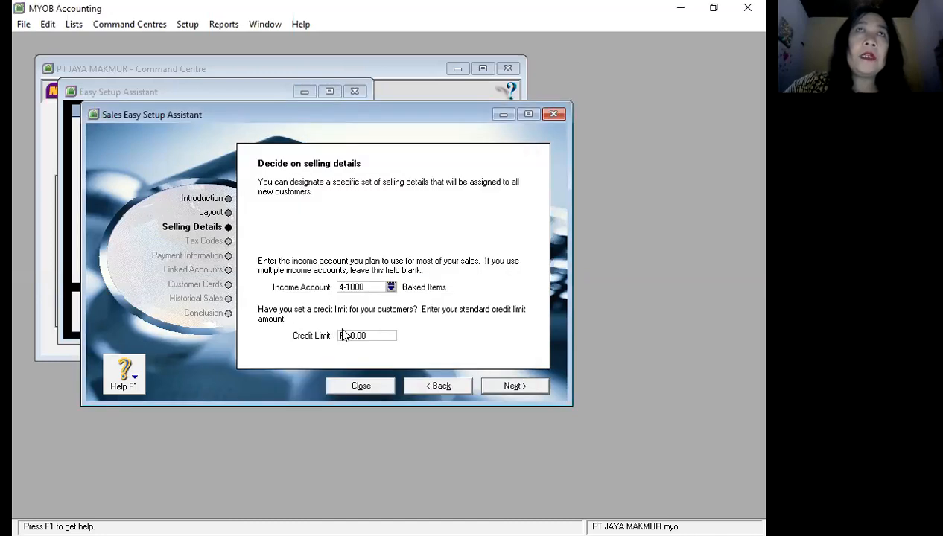
click(368, 336)
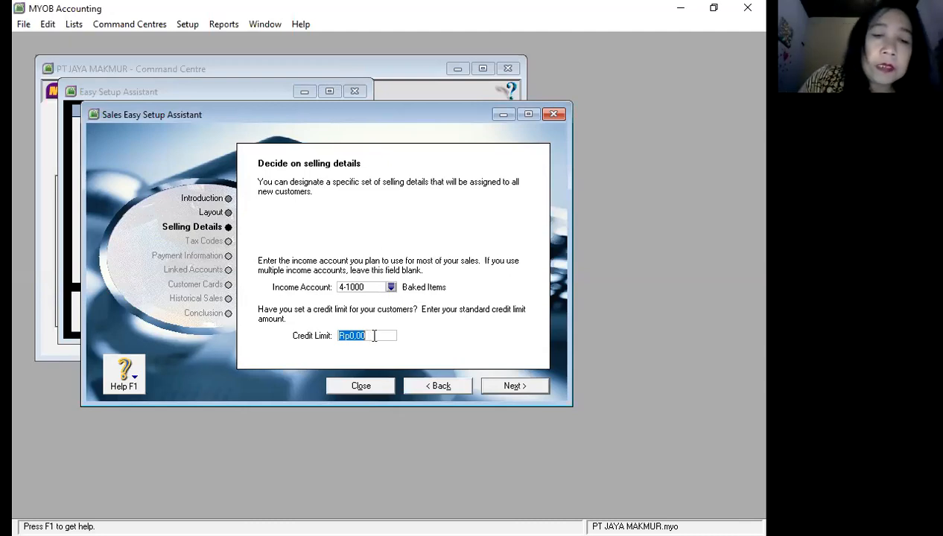
text(5000000)
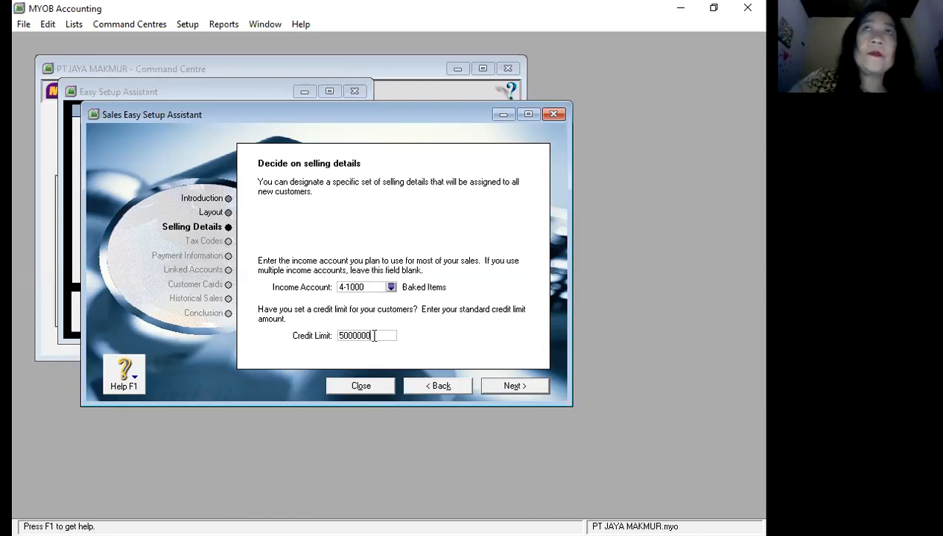
click(514, 388)
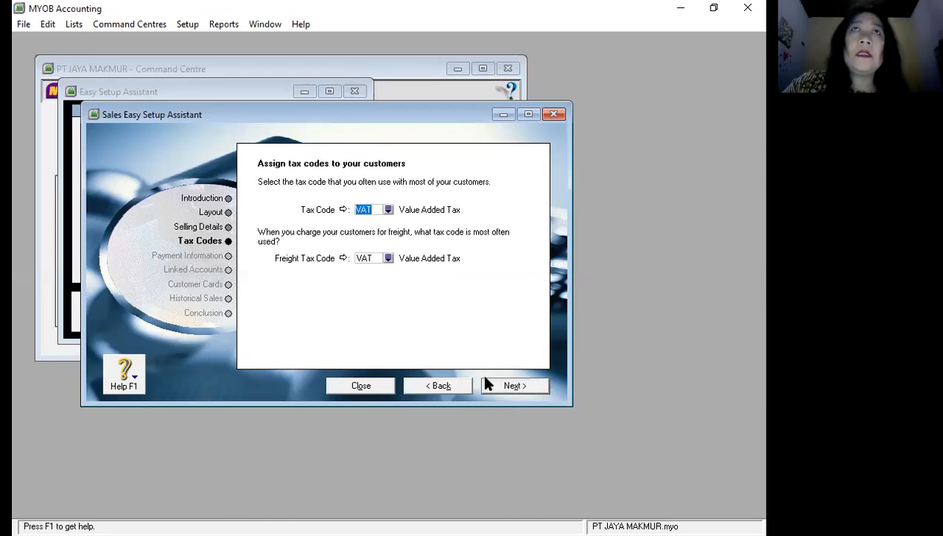
- Review the available tax codes, assign VAT as the customers' default tax code, and continue to the payment information
click(388, 211)
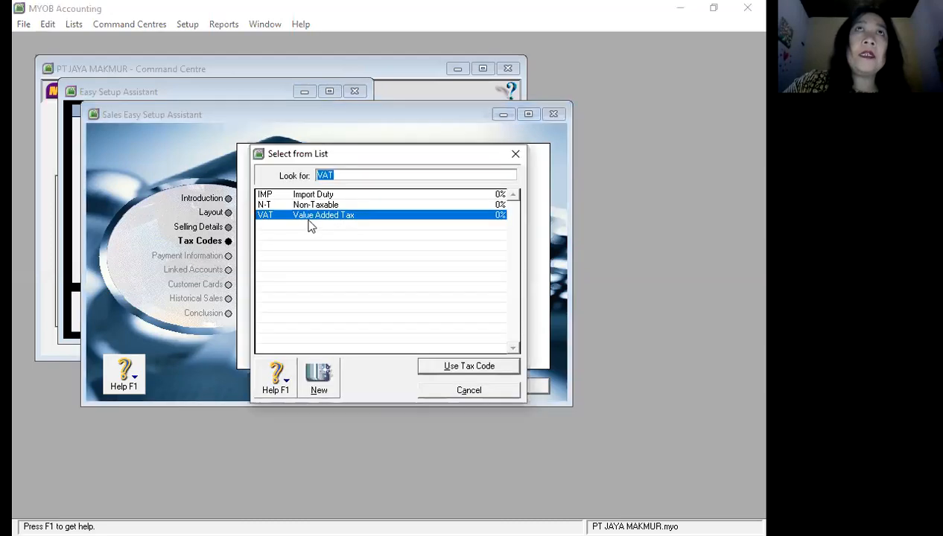
click(285, 206)
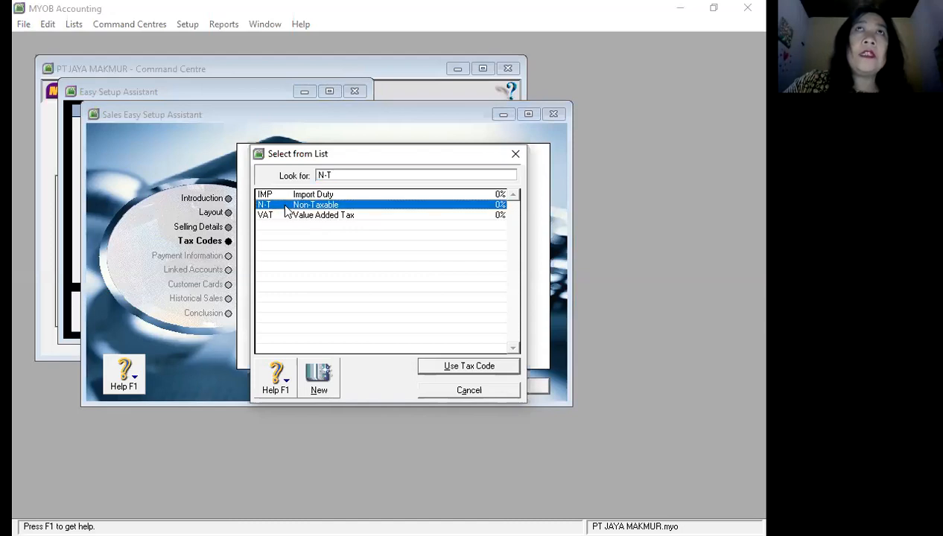
click(295, 197)
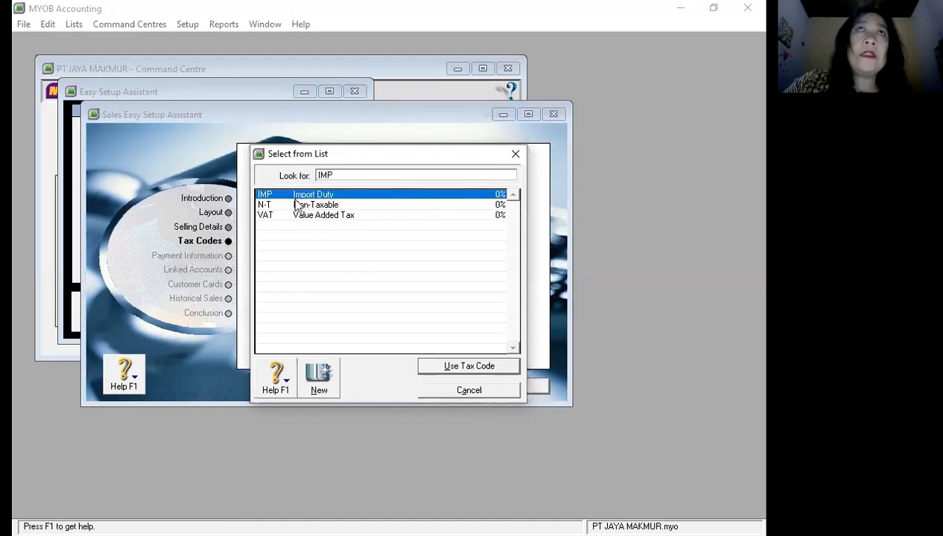
click(293, 206)
click(293, 215)
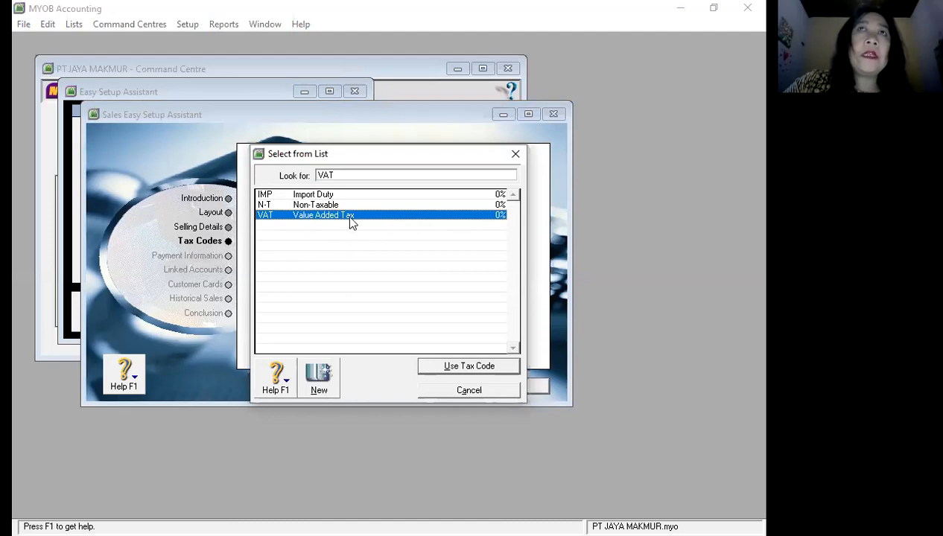
click(465, 366)
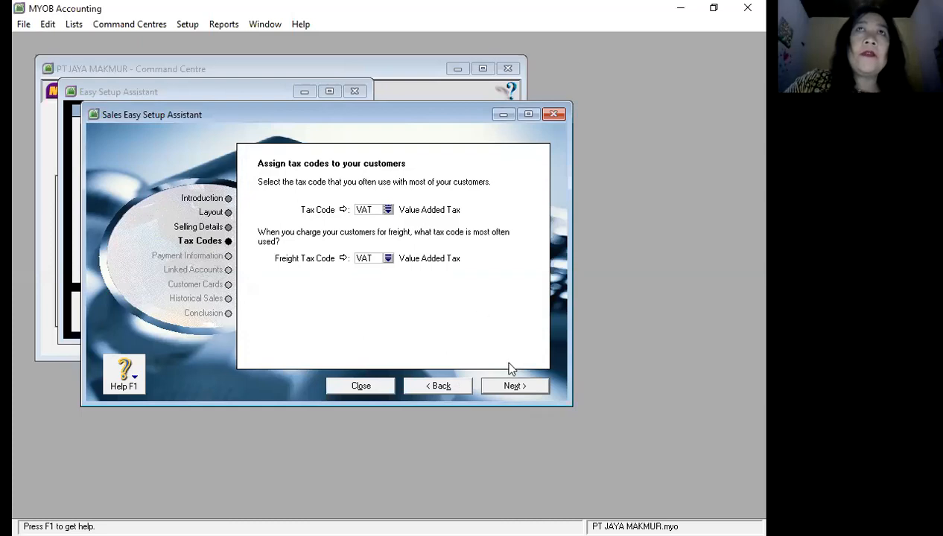
click(510, 389)
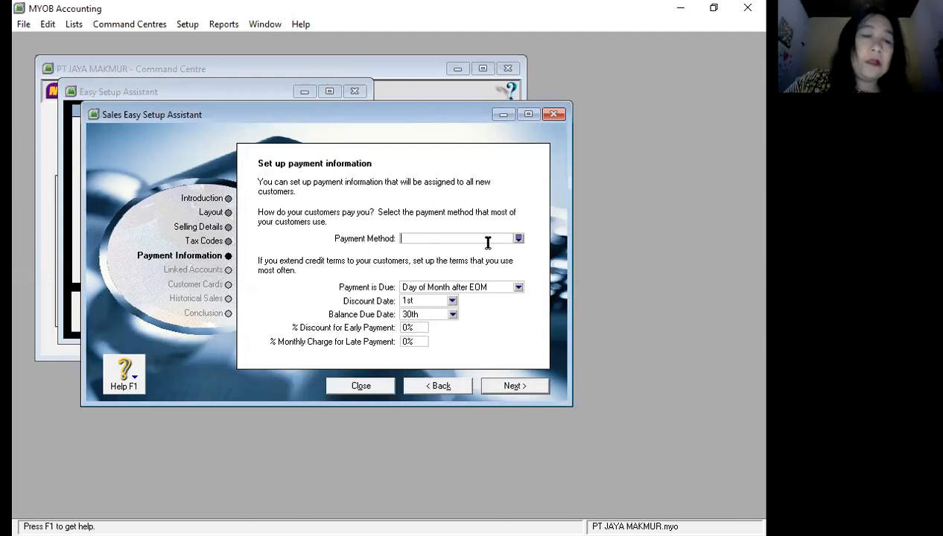
- Set the default payment method to Cash and make payment due In a Given # of Days
click(518, 239)
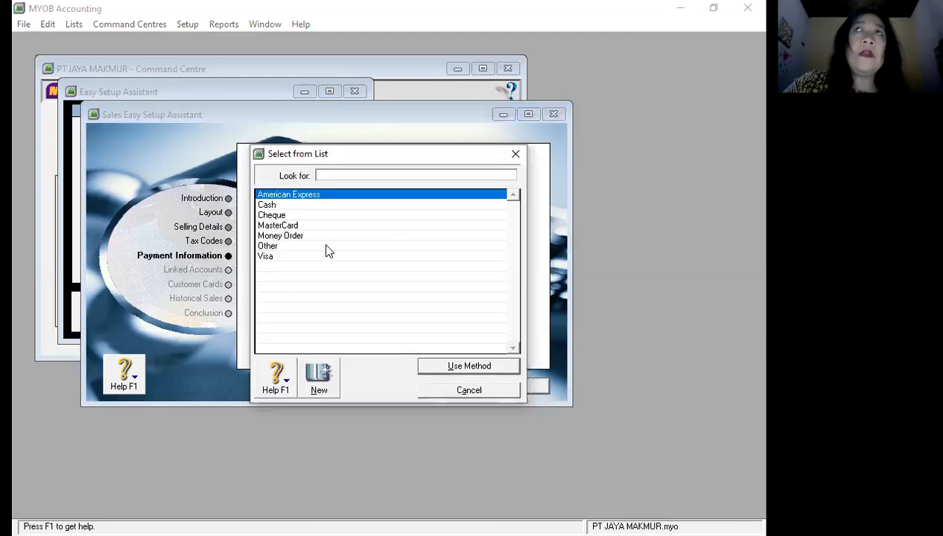
click(330, 206)
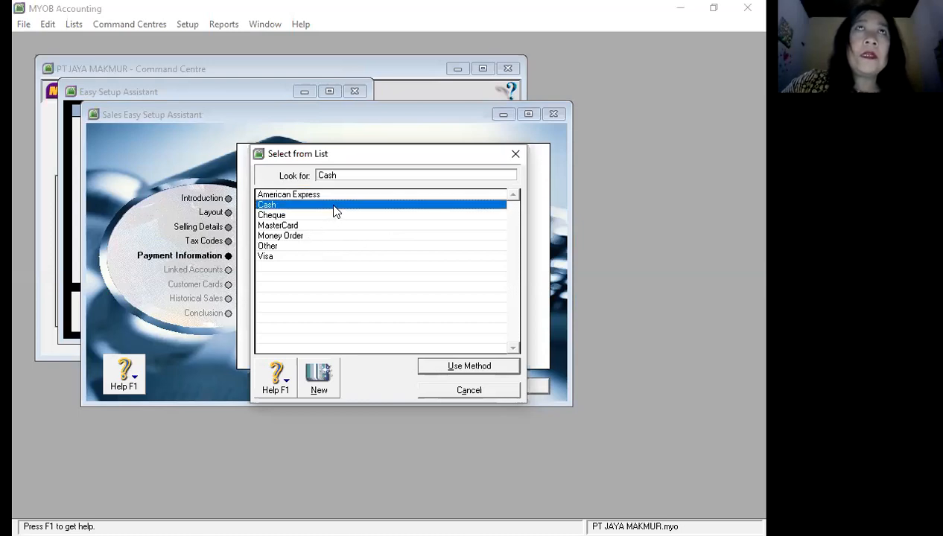
click(459, 368)
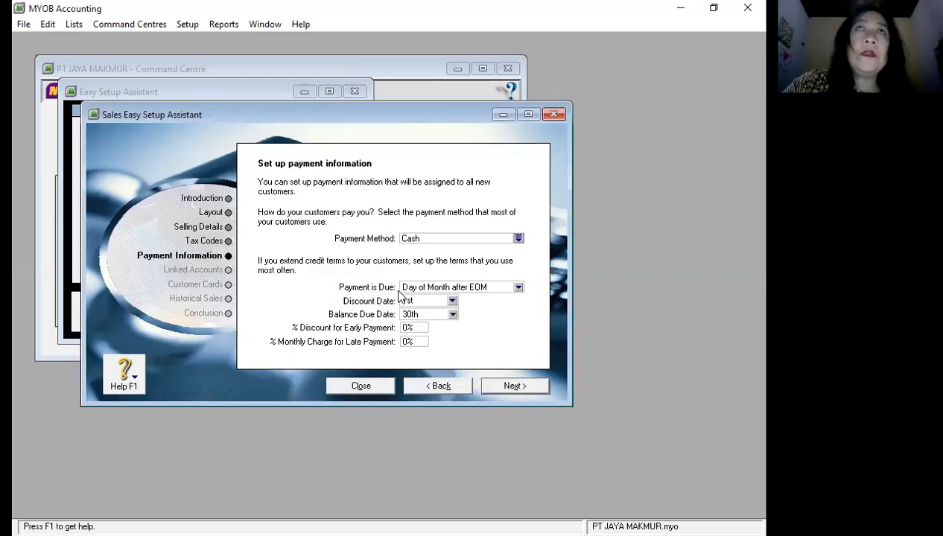
click(518, 287)
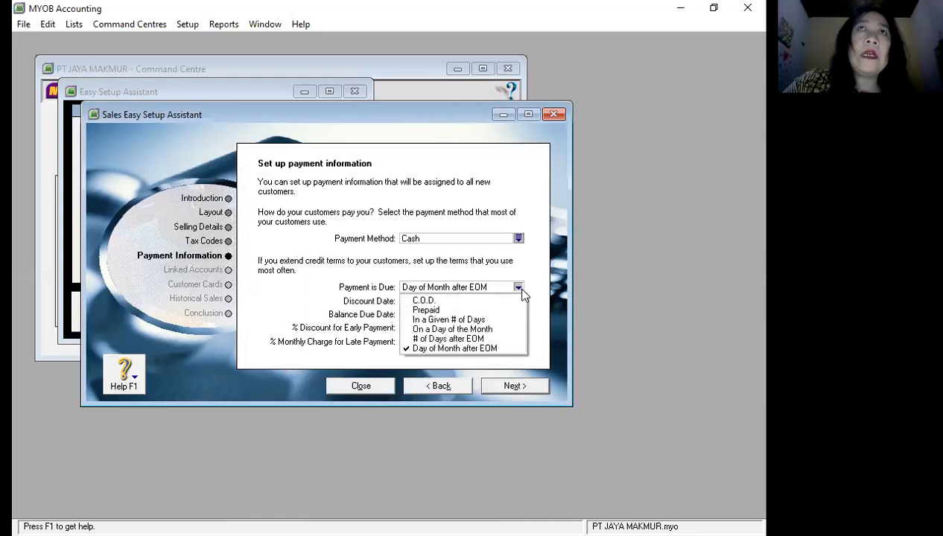
click(495, 321)
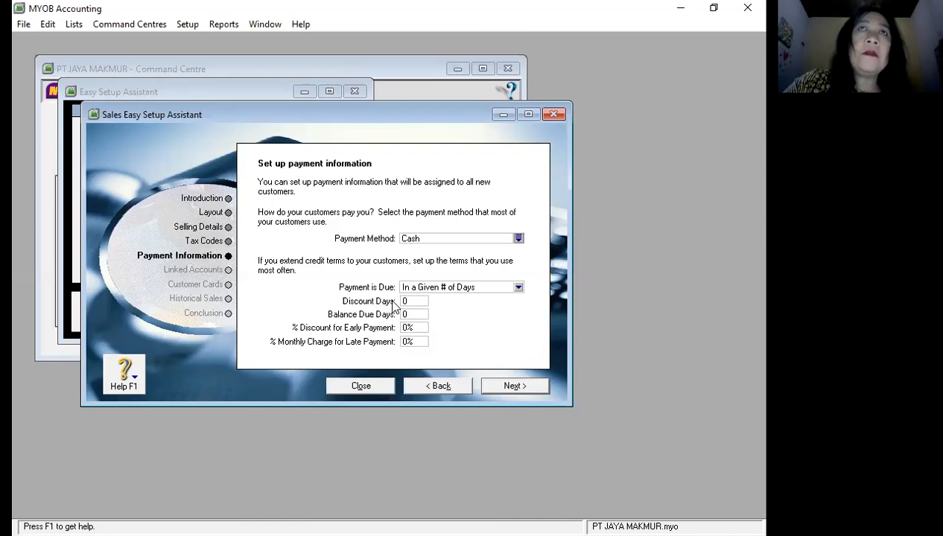
- Set the credit terms to 10 discount days and 30 balance due days
click(422, 301)
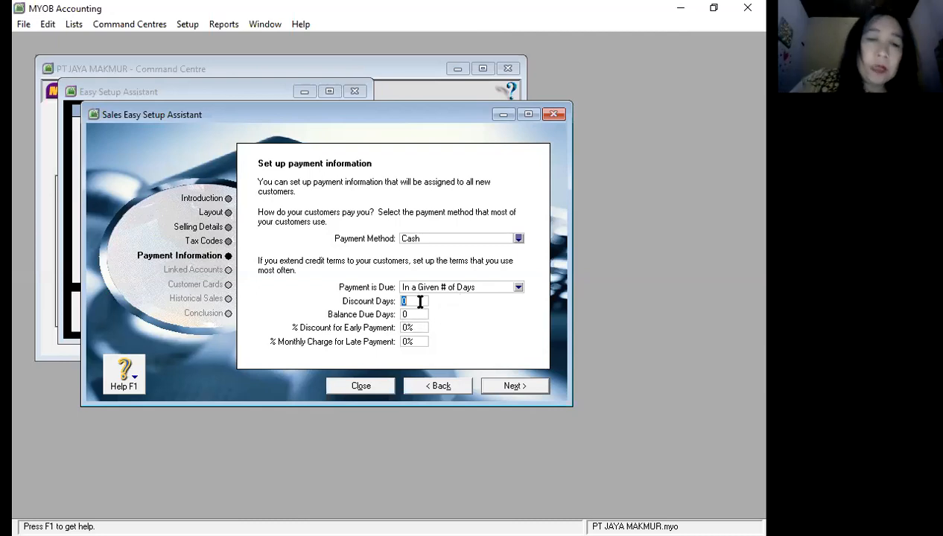
text(2)
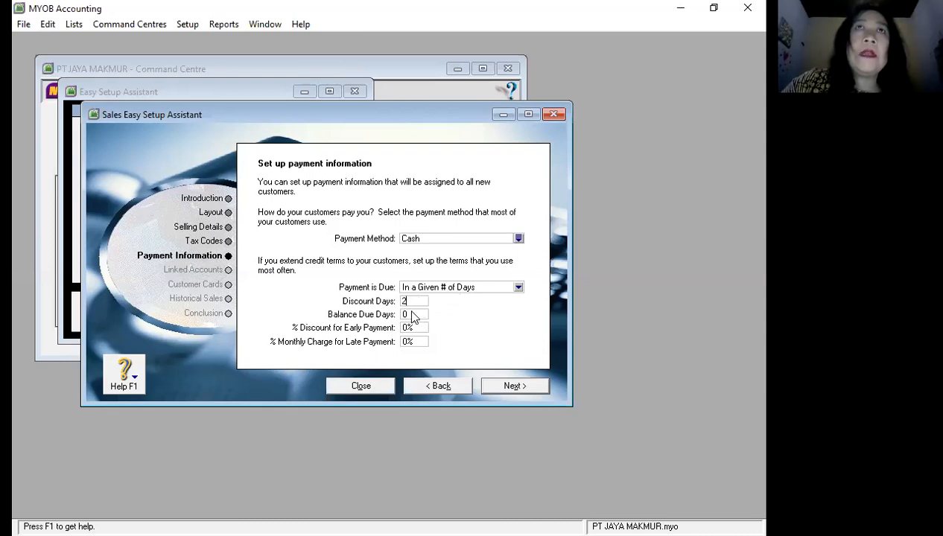
click(412, 313)
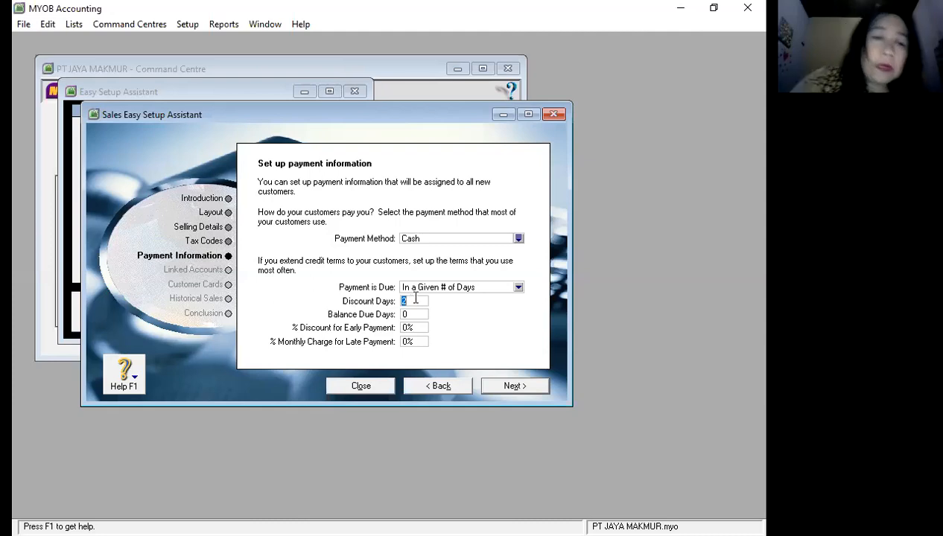
text(10)
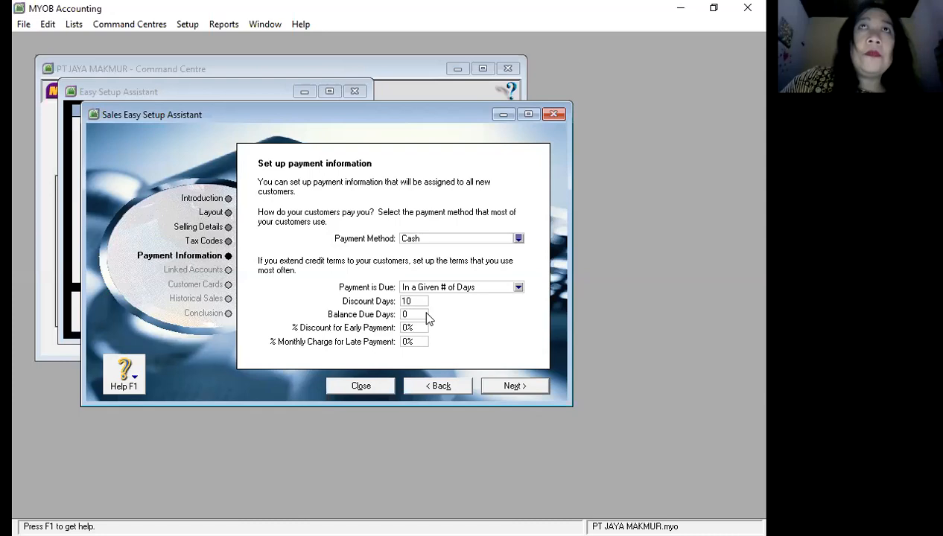
click(409, 315)
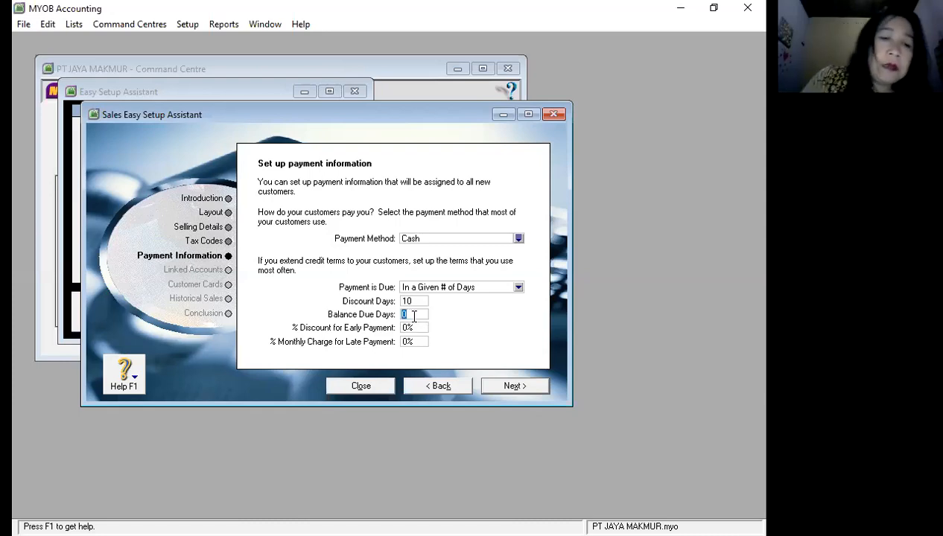
text(30)
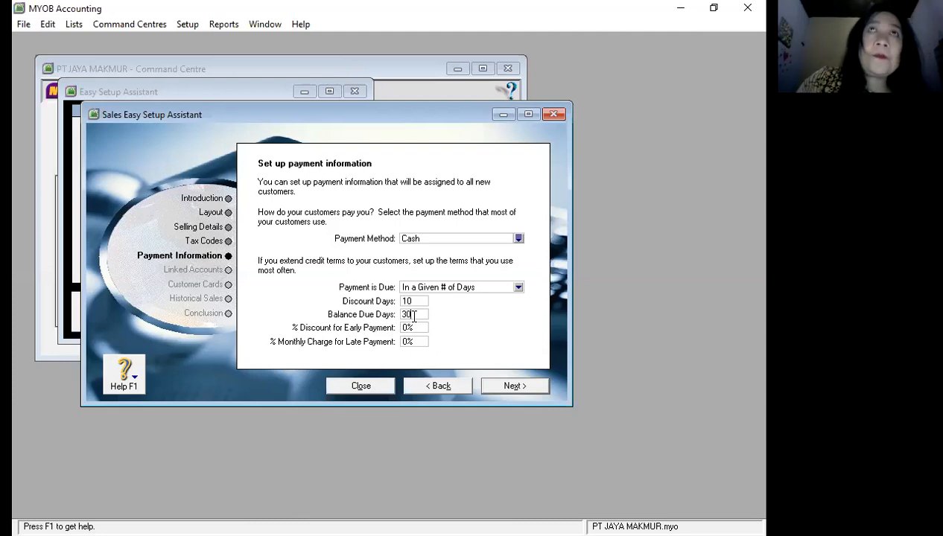
- Set a 2% discount for early payment and a 3% monthly charge for late payment, then continue to the linked accounts
click(411, 331)
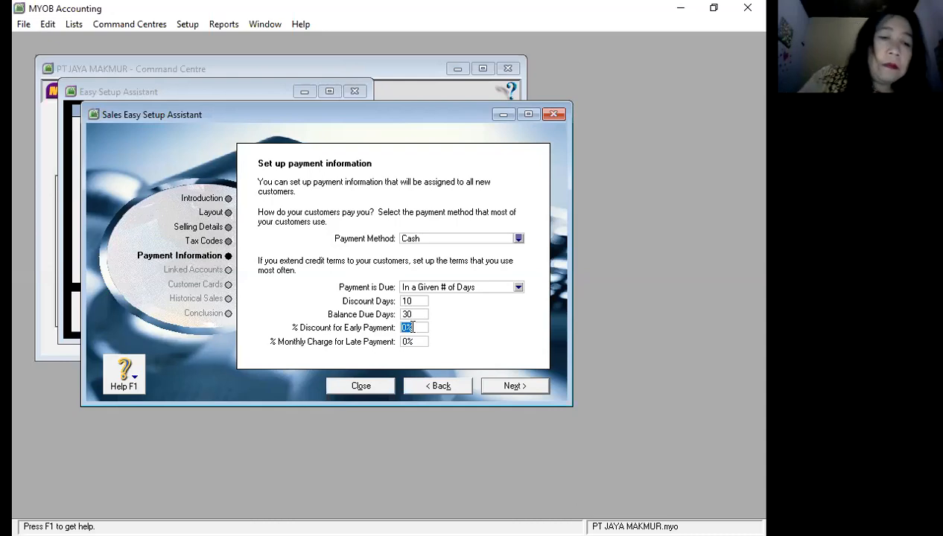
text(2)
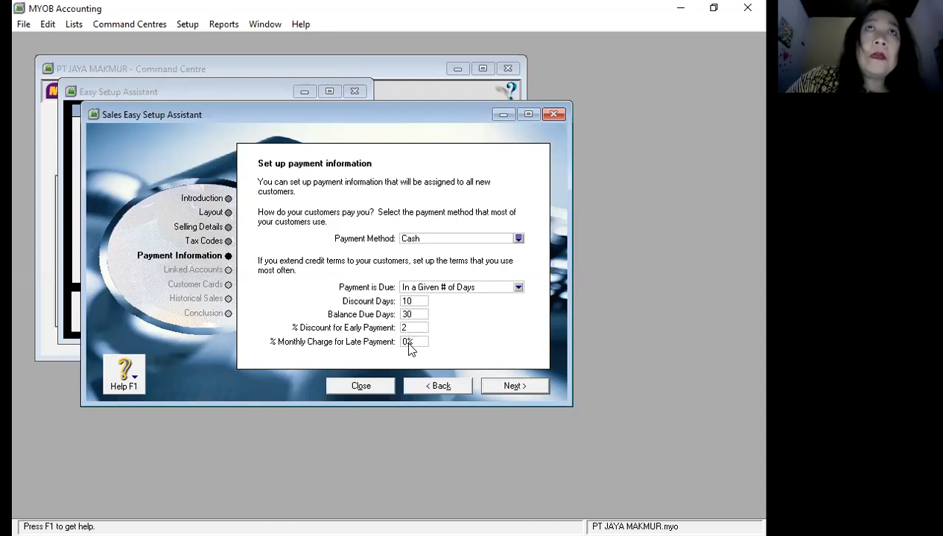
click(415, 343)
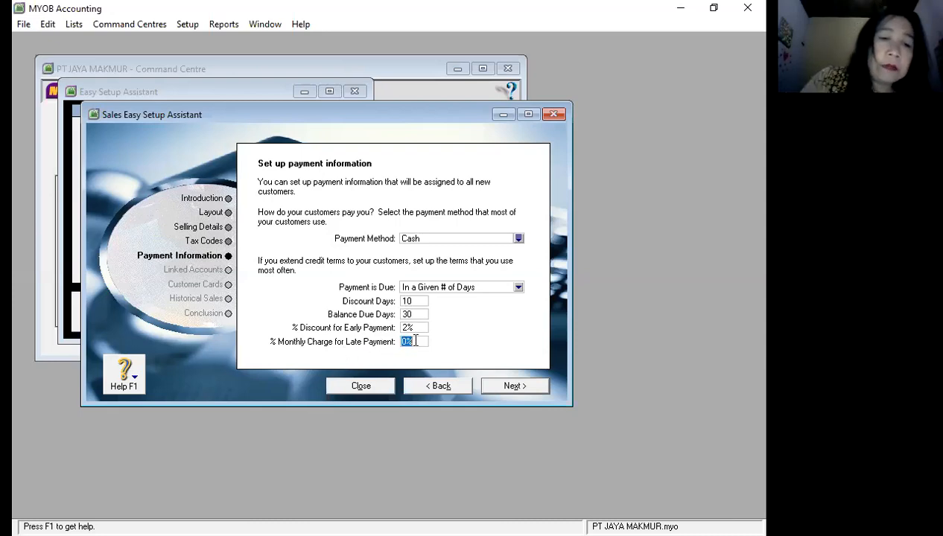
text(3)
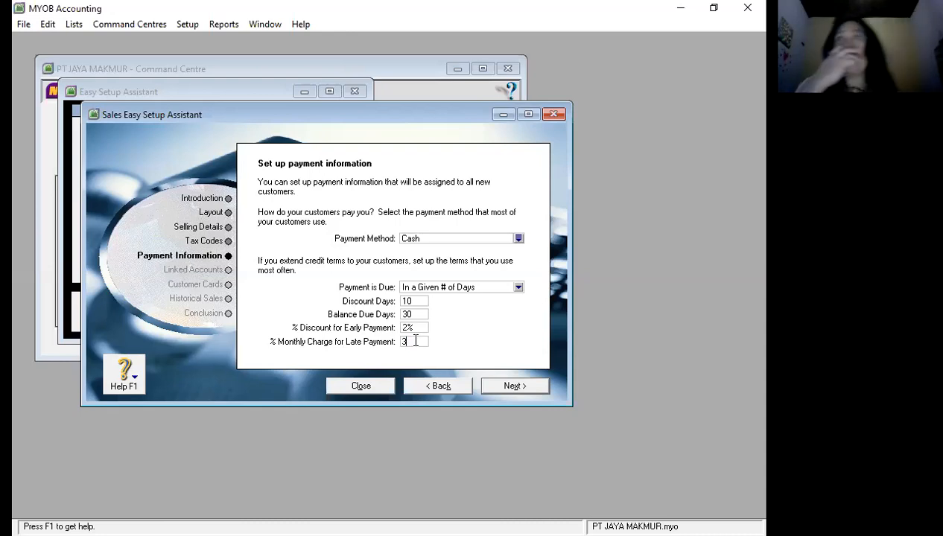
click(518, 387)
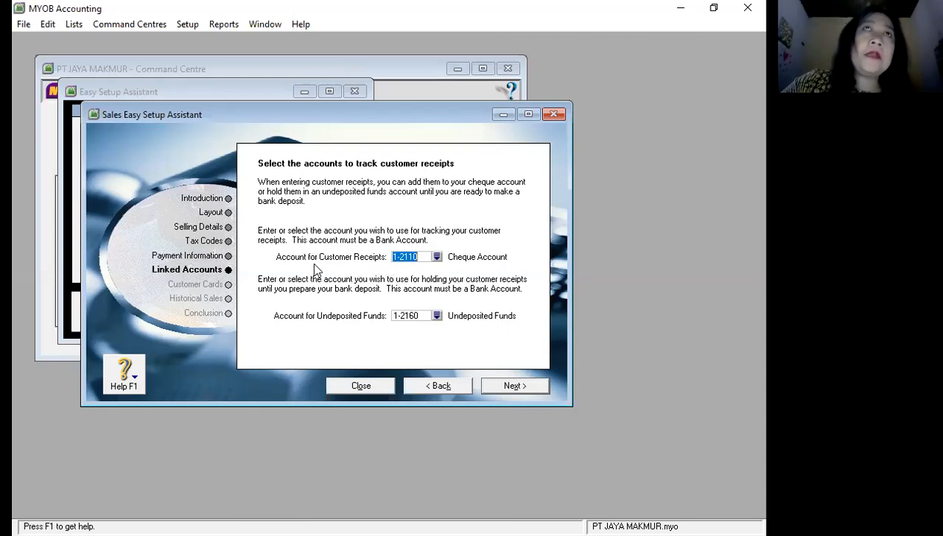
- Use 1-2110 Cheque Account for customer receipts and continue to the customer cards
click(437, 257)
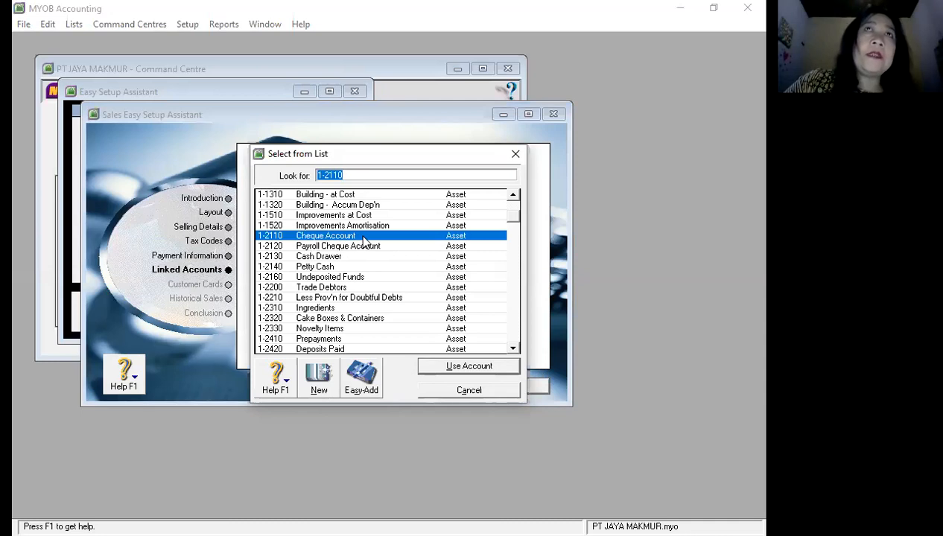
click(467, 367)
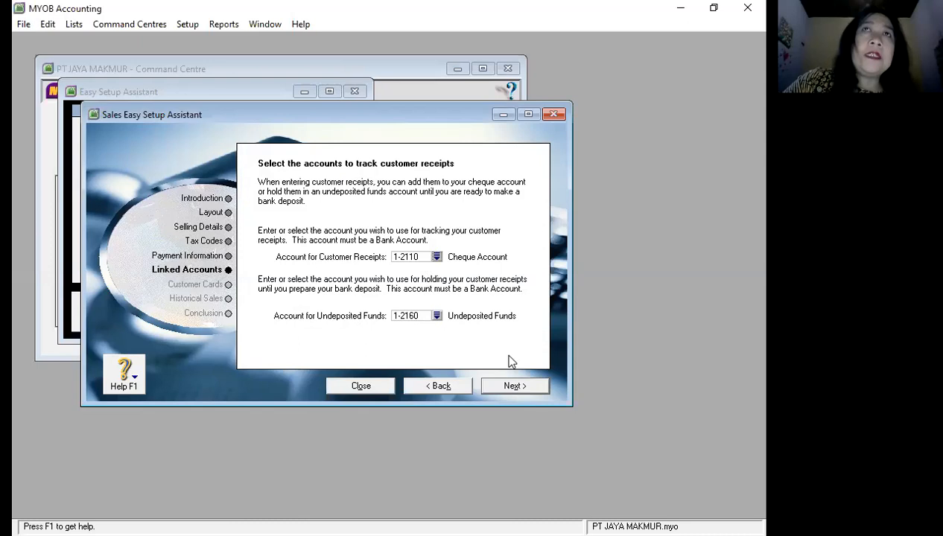
click(512, 388)
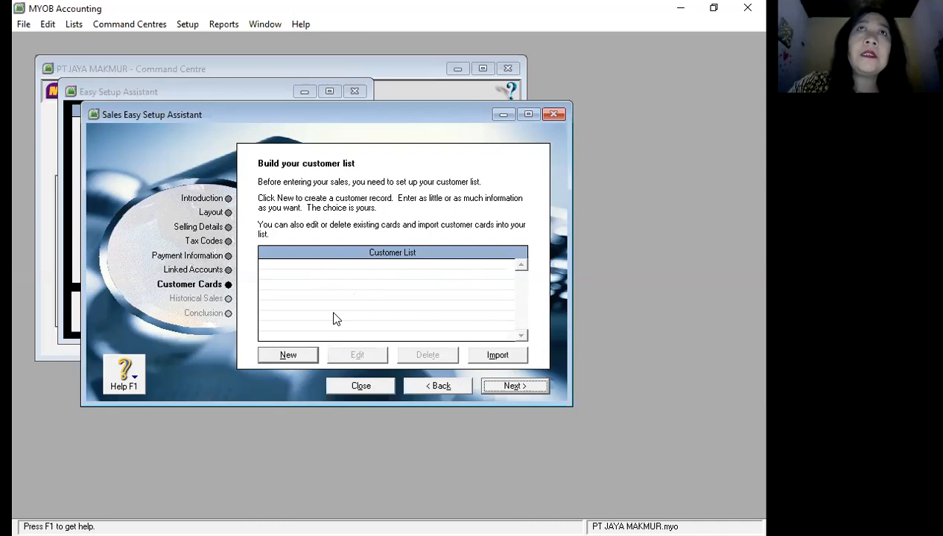
- Start a new customer card and set its designation to Individual
click(298, 355)
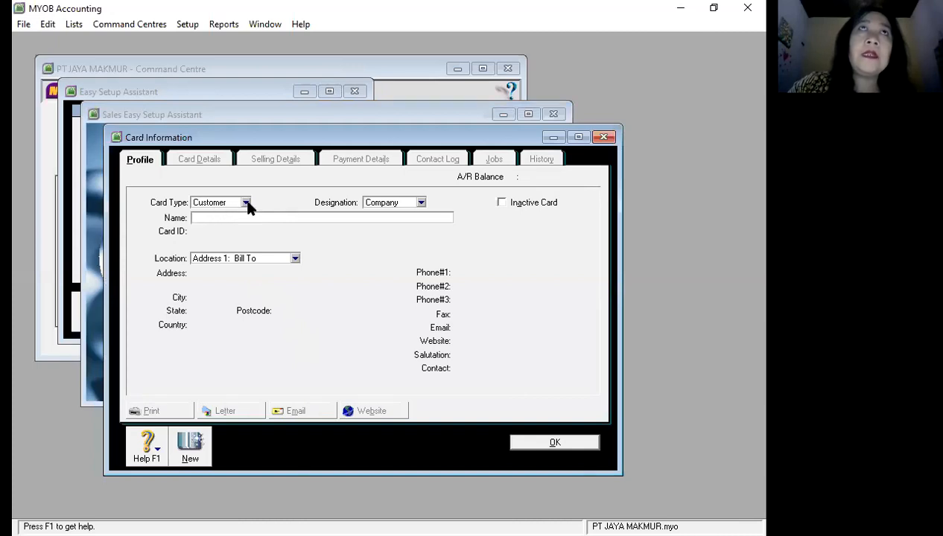
click(247, 204)
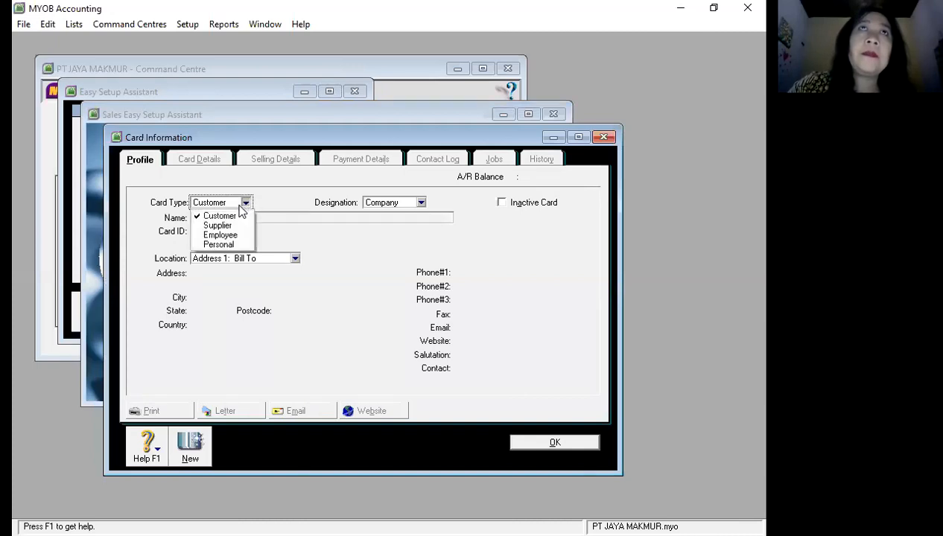
click(319, 201)
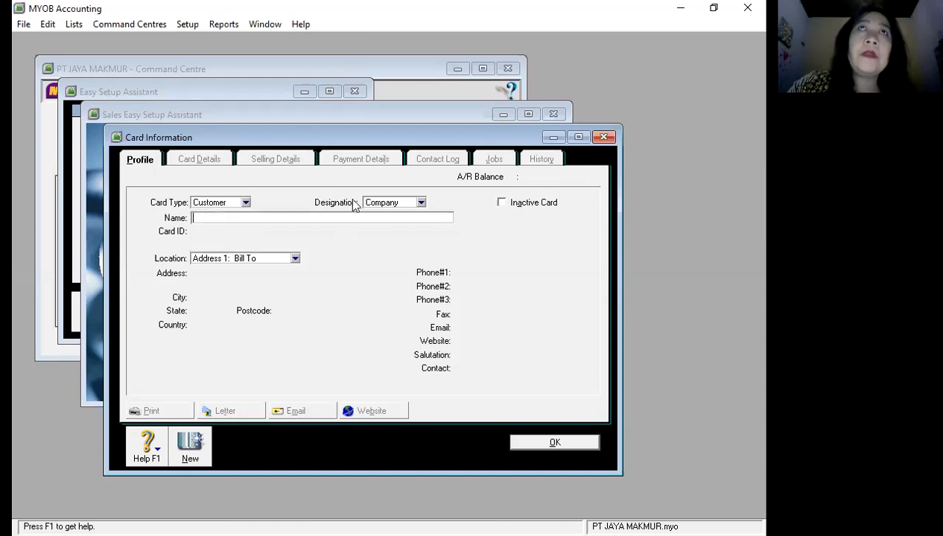
click(421, 203)
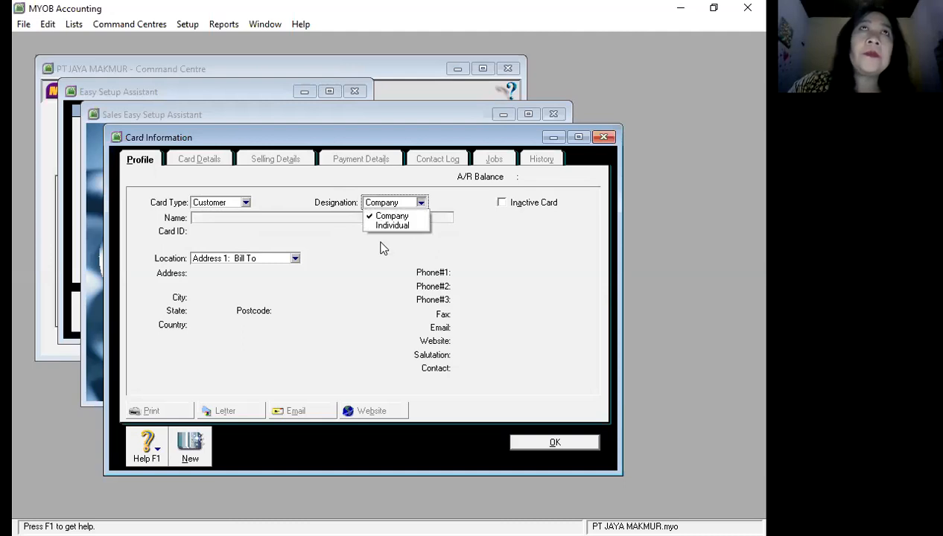
click(351, 251)
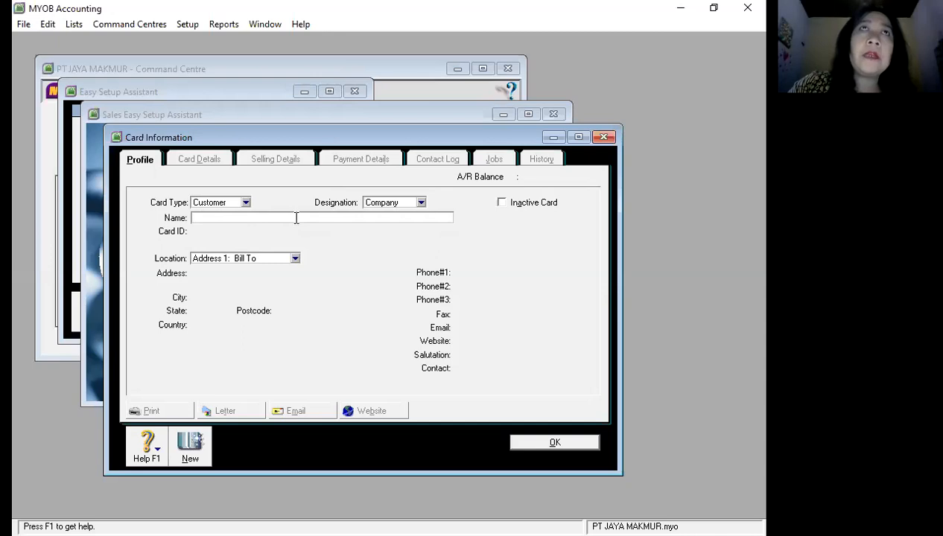
click(419, 199)
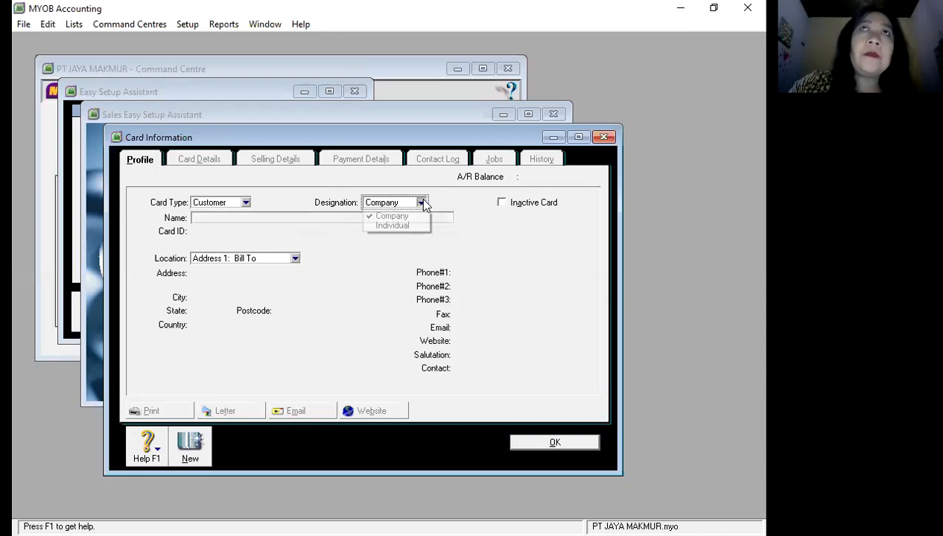
click(380, 226)
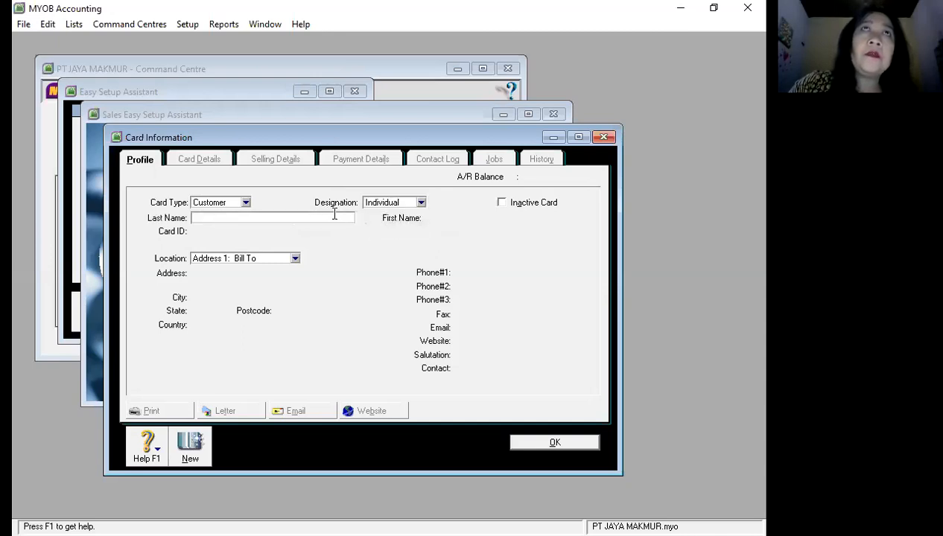
- Enter TOKO ABC as the customer's last name, keeping Address 1: Bill To as the location
text(TOKO)
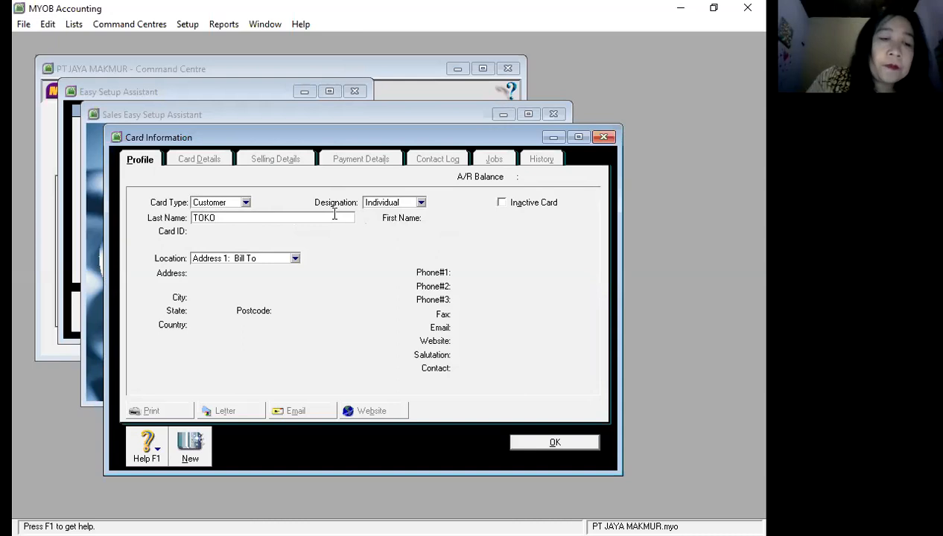
text( ABC)
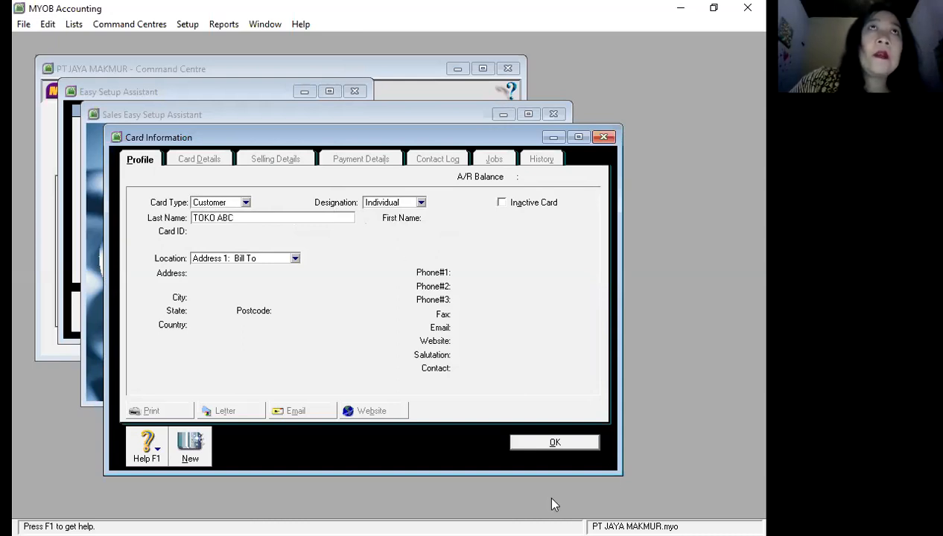
click(295, 259)
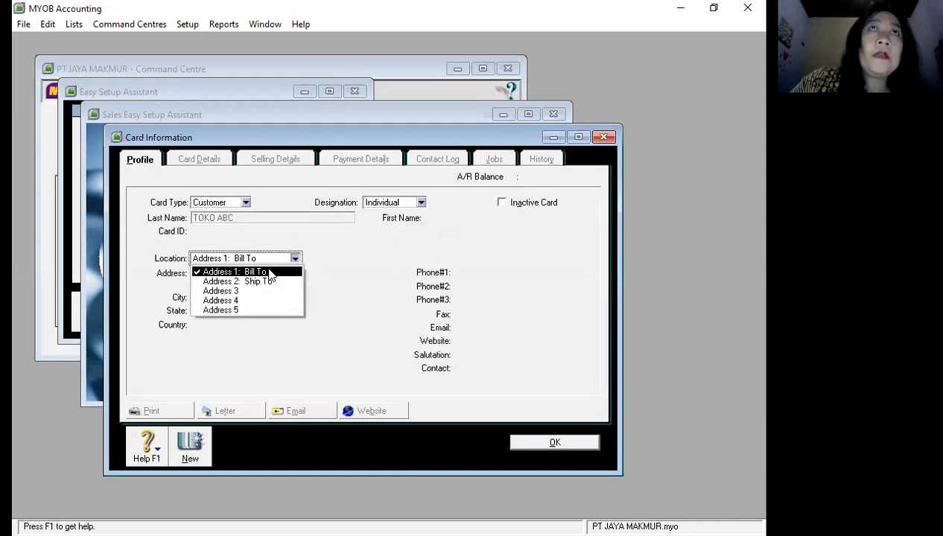
click(324, 273)
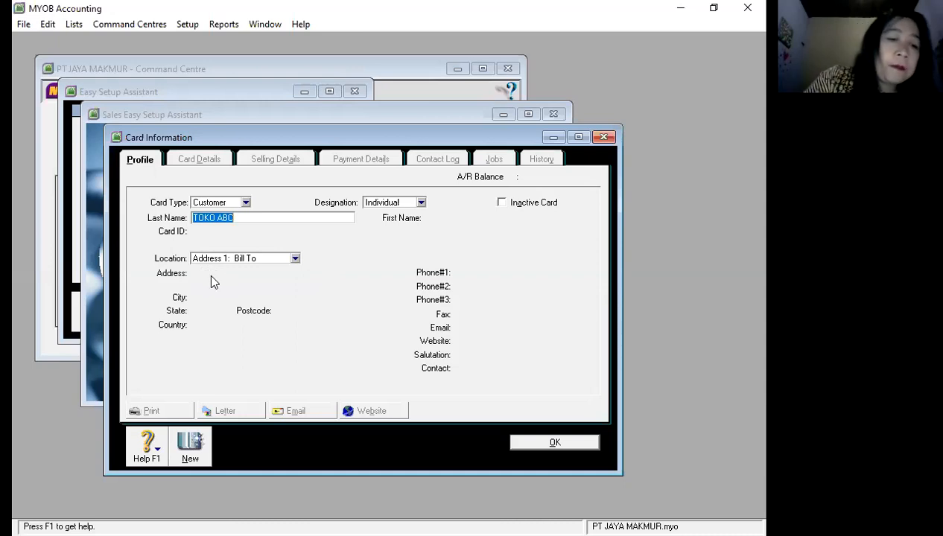
key(Tab)
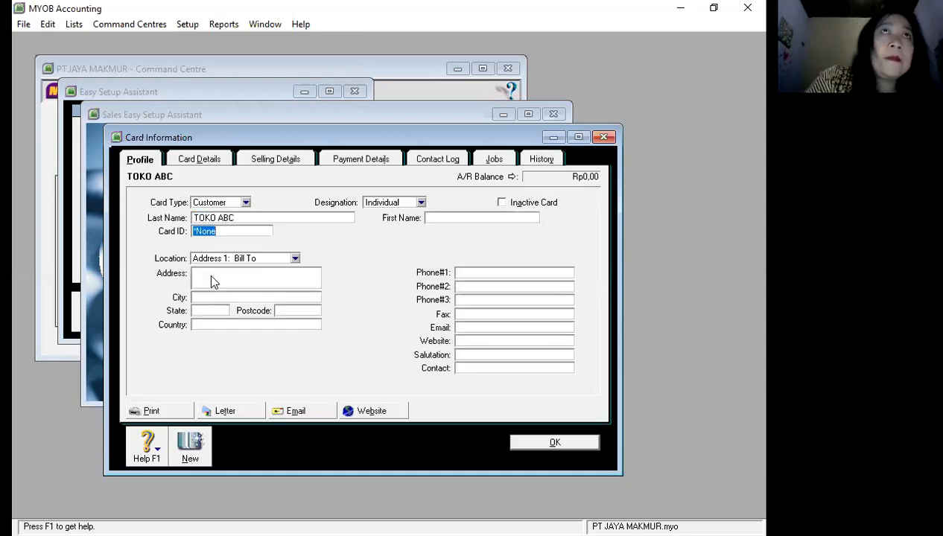
- Fill in the customer's street address and save the TOKO ABC card
key(Tab)
key(Tab)
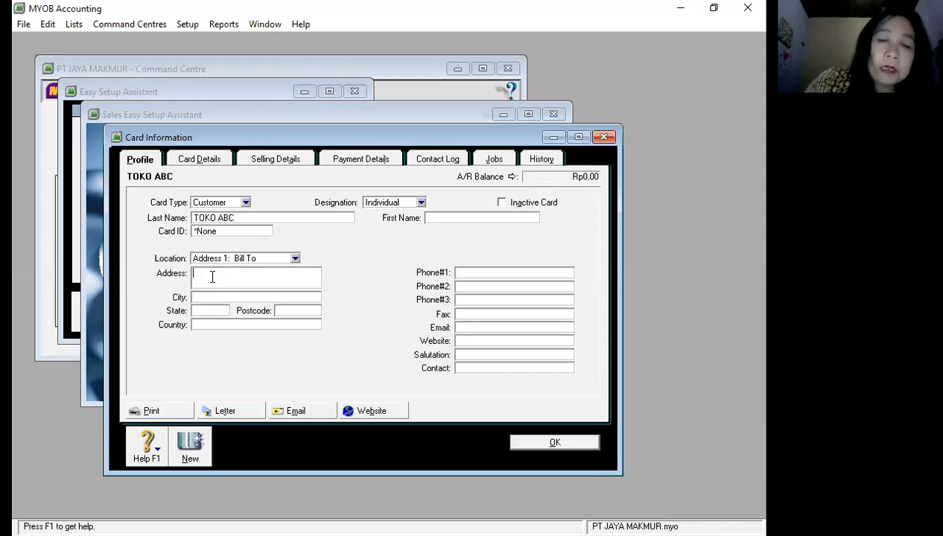
text(Jl)
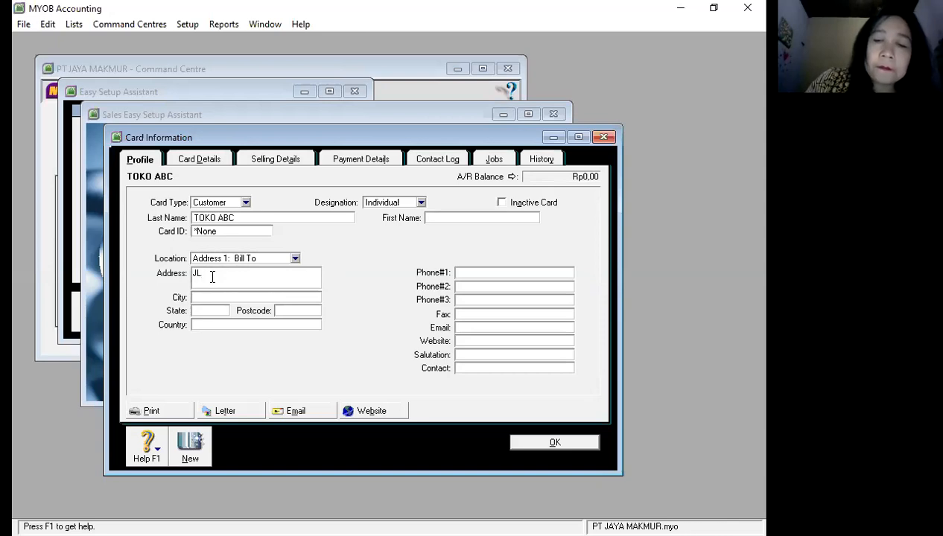
text(. AN)
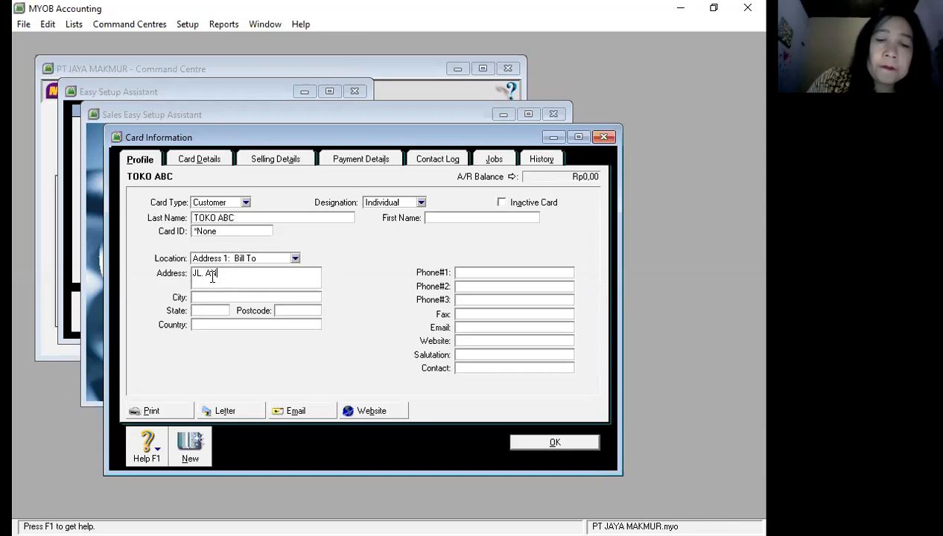
text(GGREK )
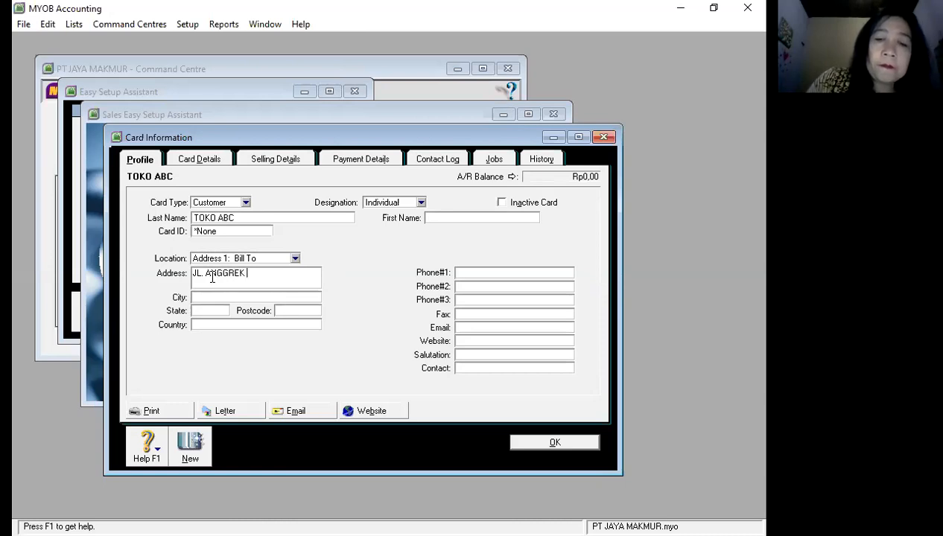
text(7)
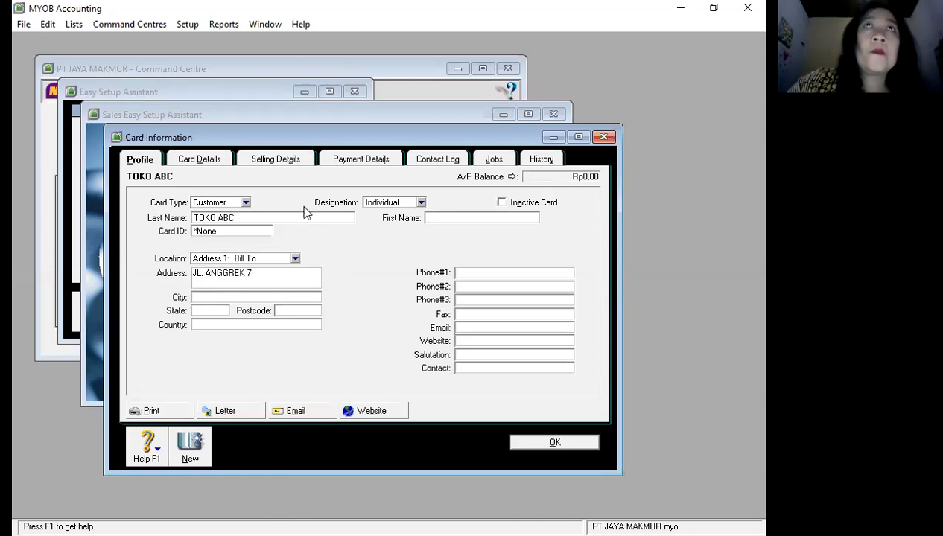
click(524, 444)
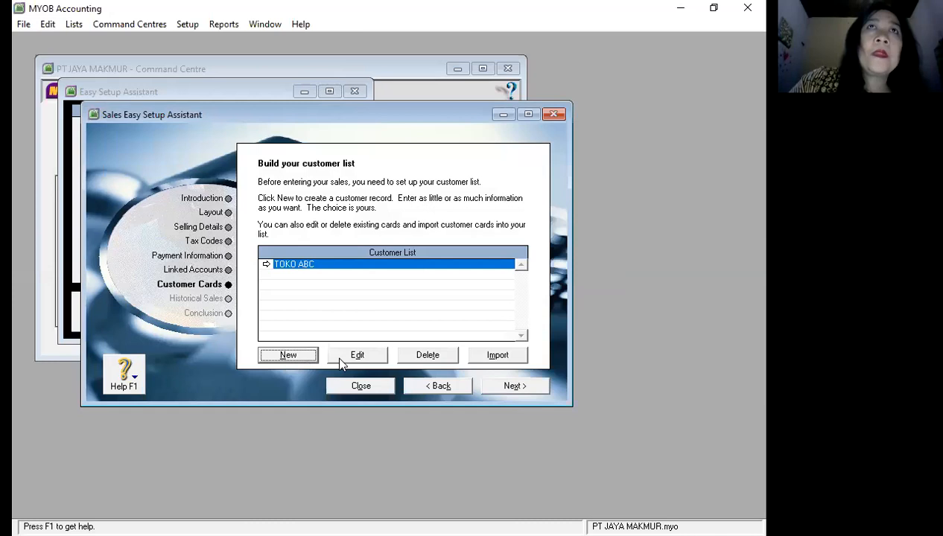
- Start another customer card with the Company designation and name it PT JAYA
click(298, 358)
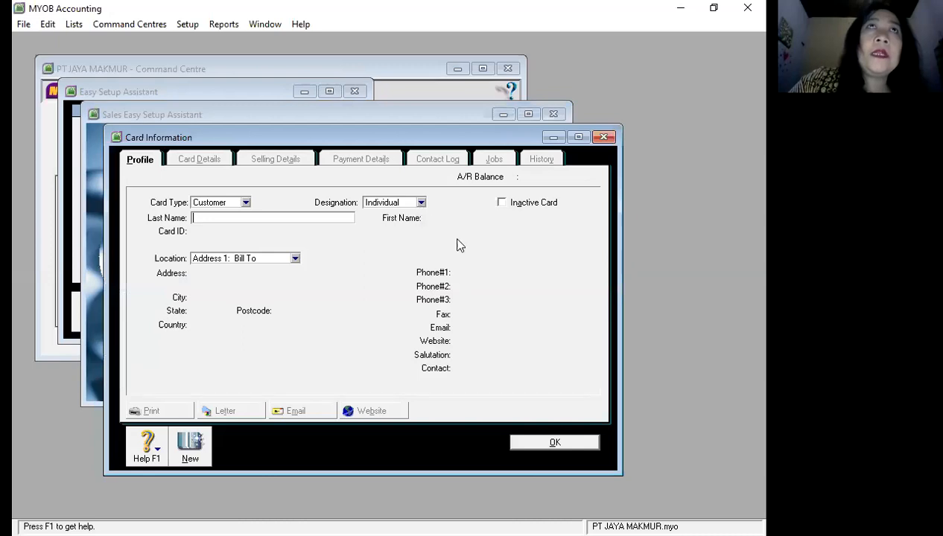
key(shift+Tab)
key(alt+Down)
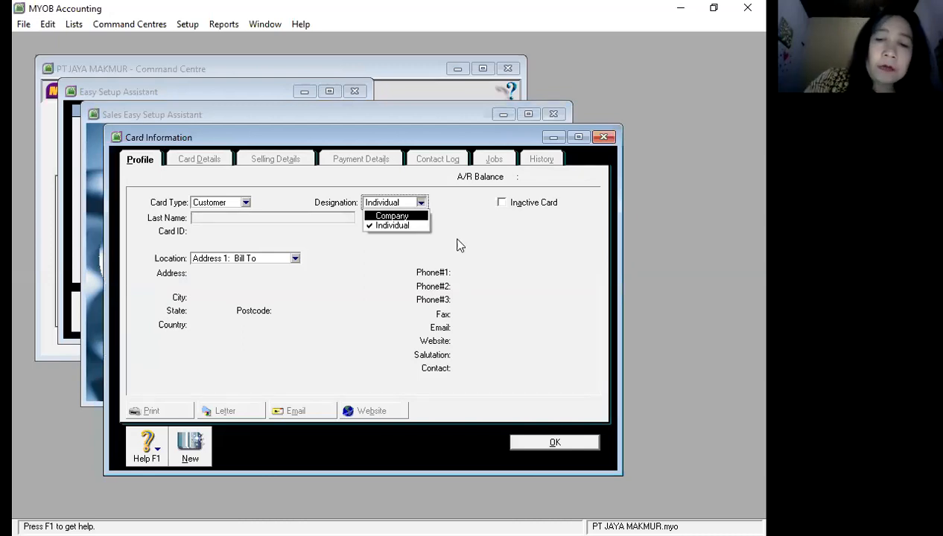
key(Tab)
text(PT)
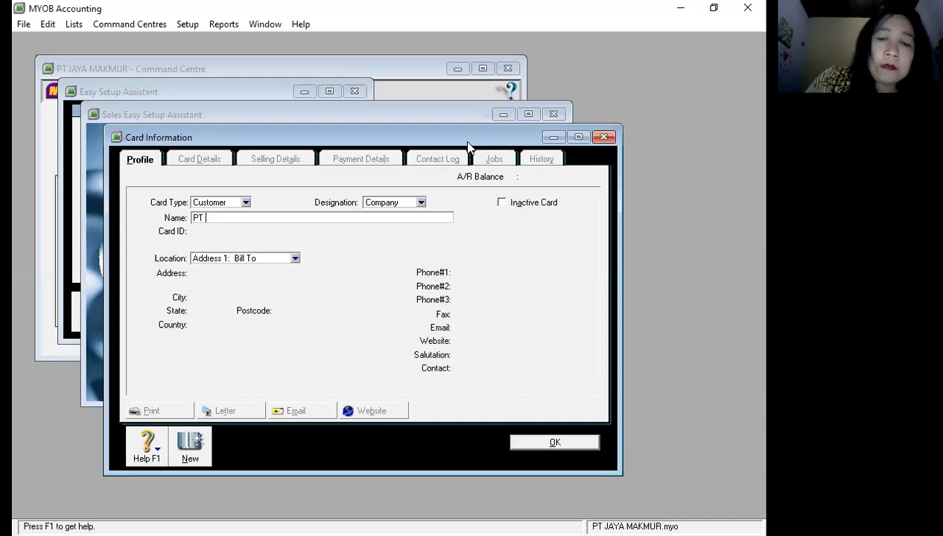
text( JAY)
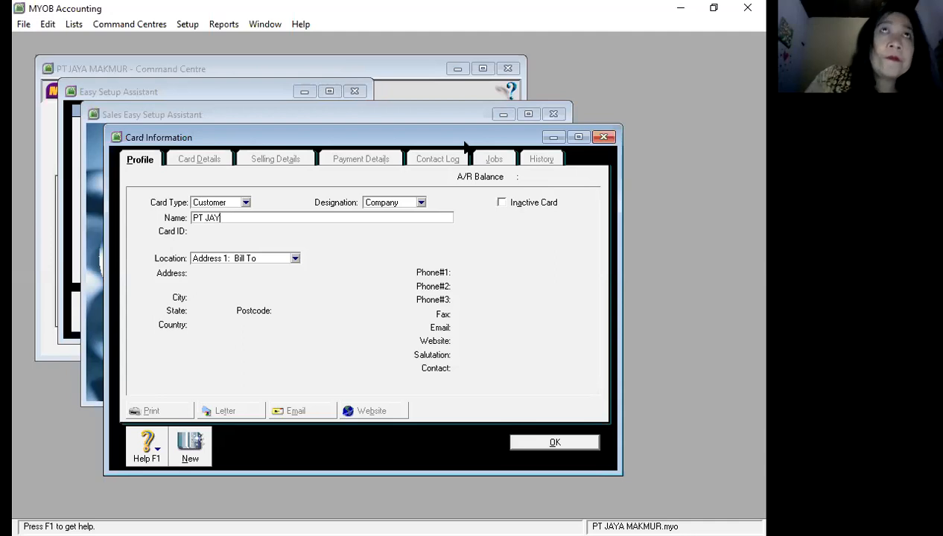
text(A)
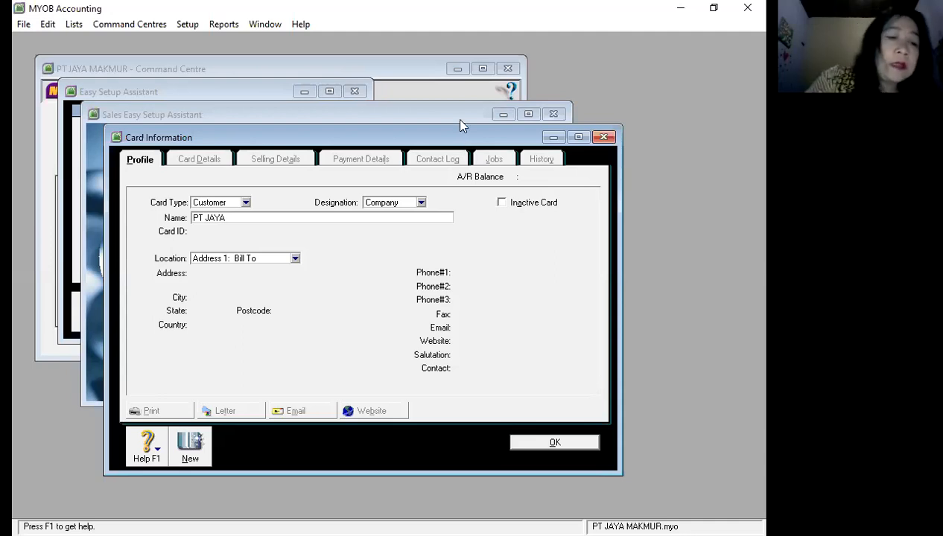
key(Tab)
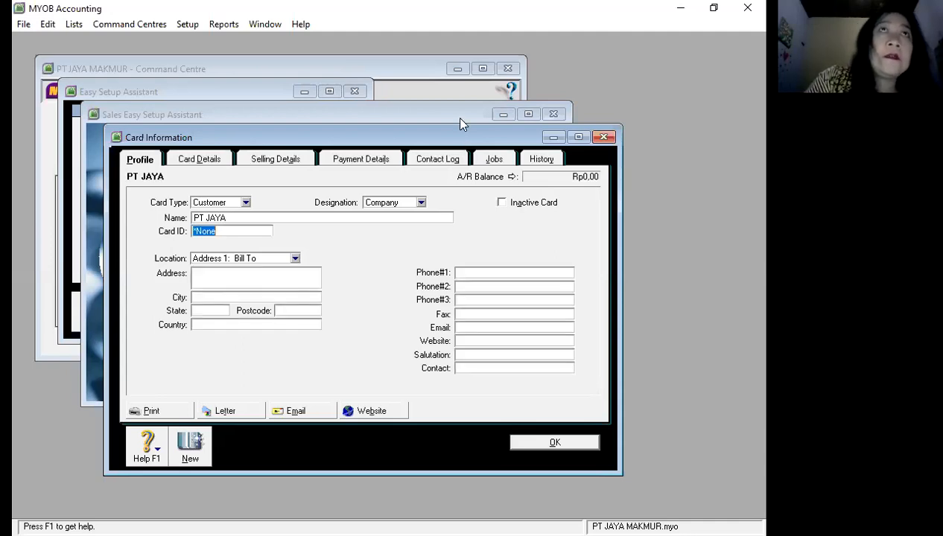
- Fill in PT JAYA's street address and save the card
key(Tab)
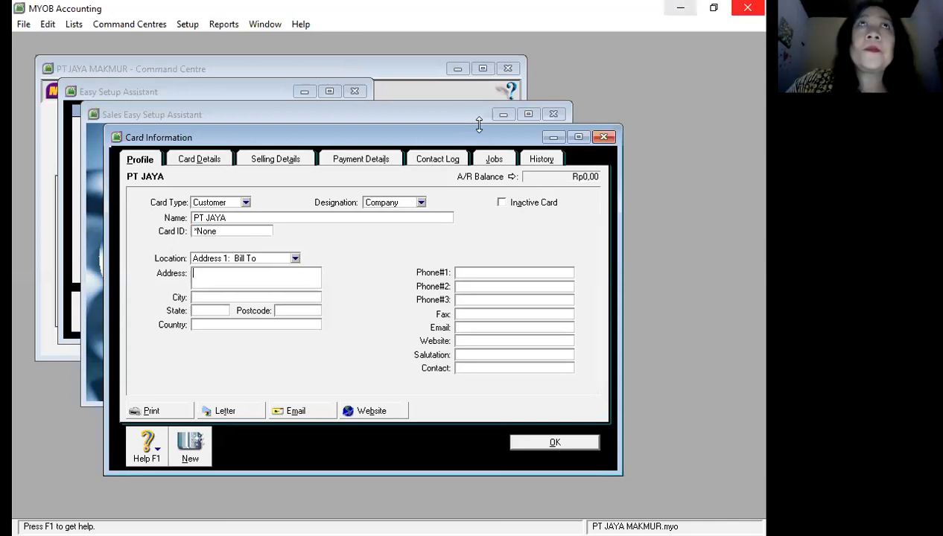
drag(479, 125, 417, 115)
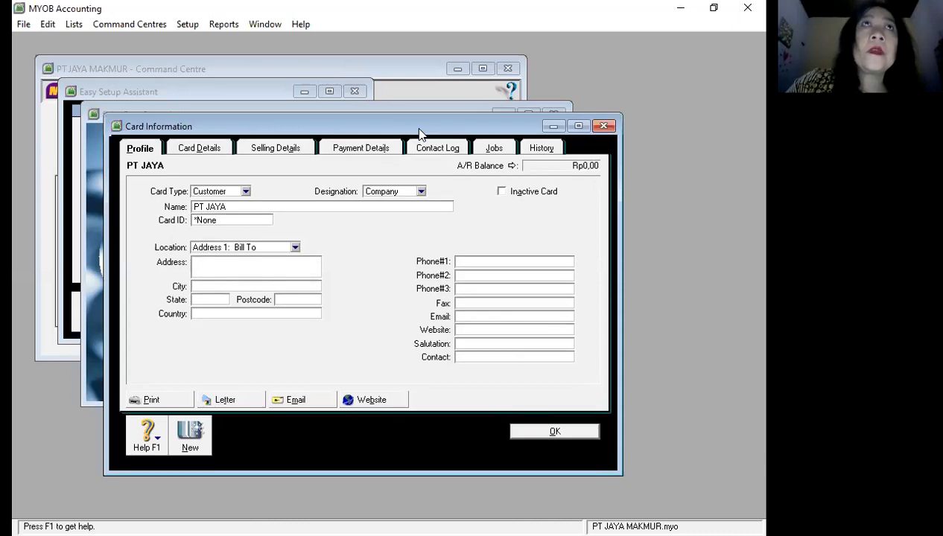
drag(419, 133, 351, 94)
text(JL.)
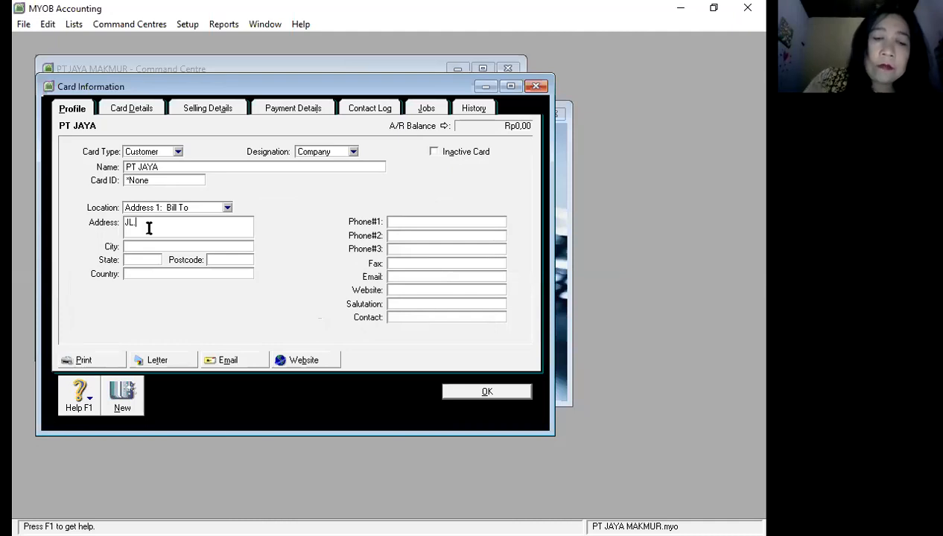
text( MAWAR 6)
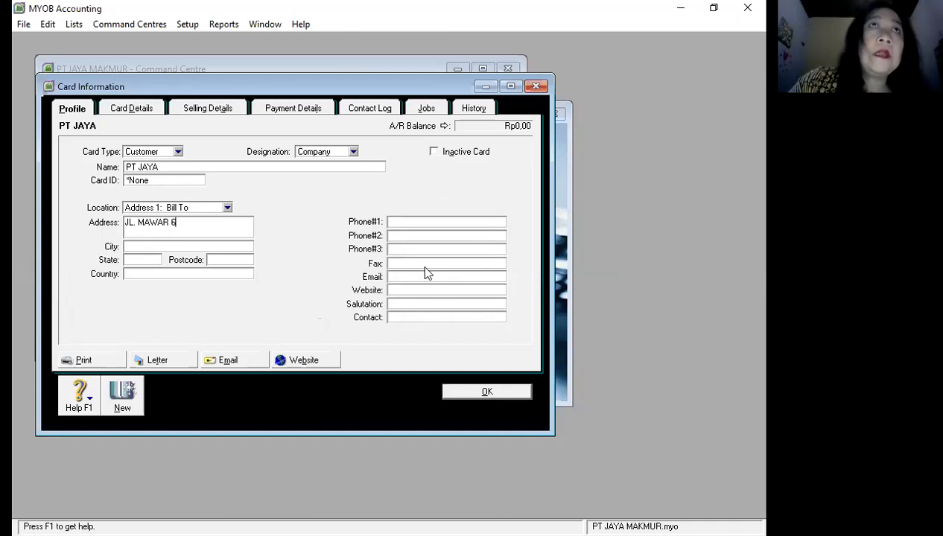
click(492, 399)
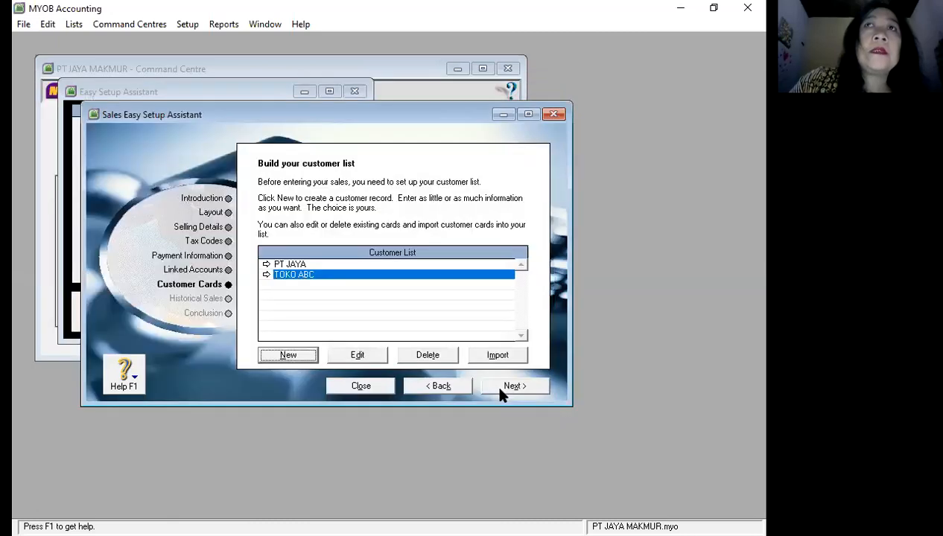
- Continue to the historical sales, start a sale for TOKO ABC and review its credit terms
click(502, 395)
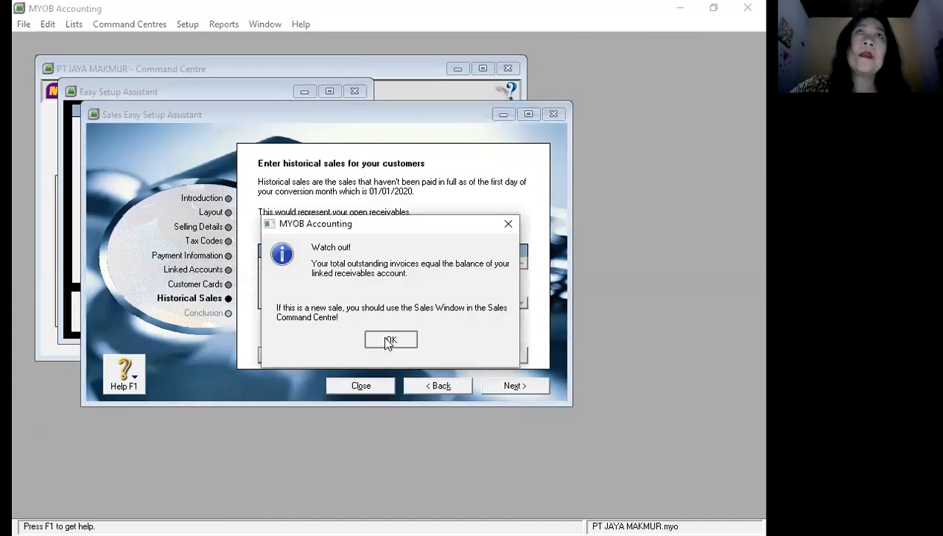
key(Return)
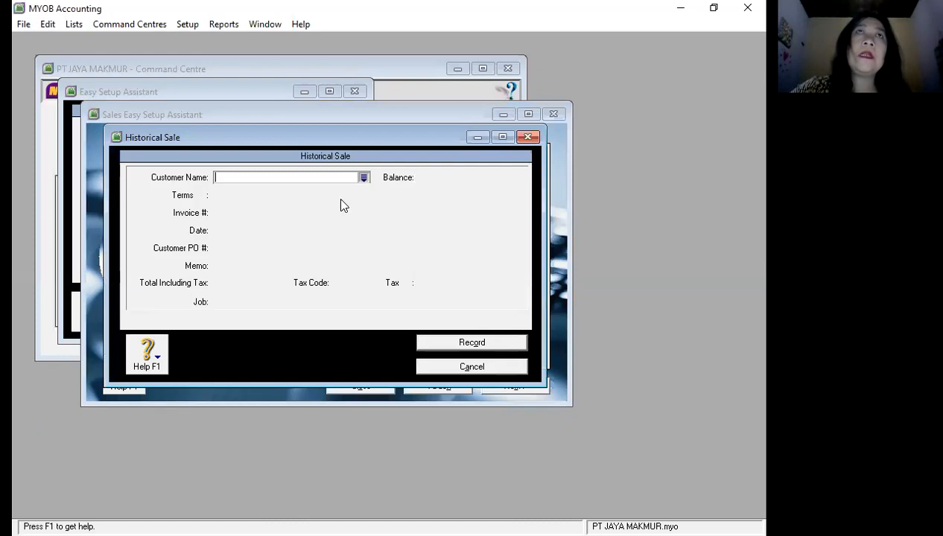
key(Tab)
click(340, 208)
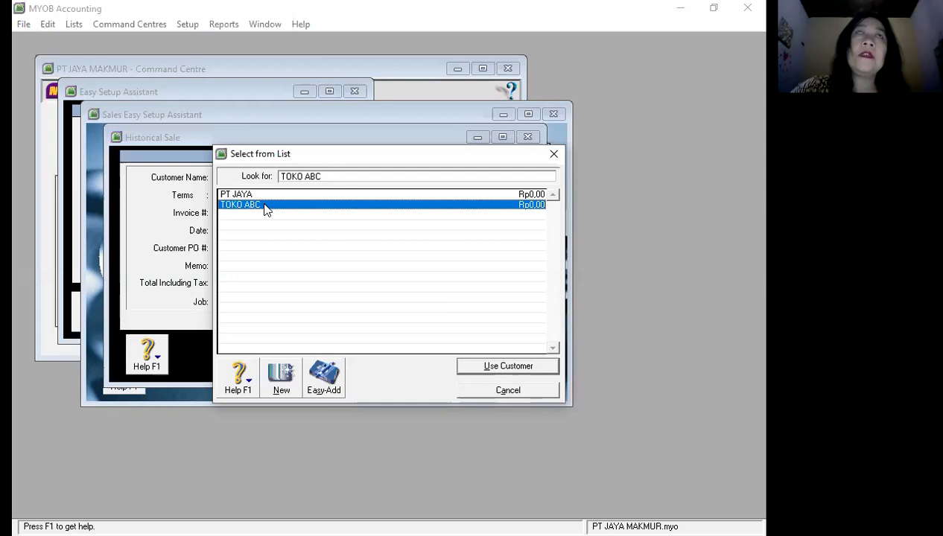
double_click(245, 202)
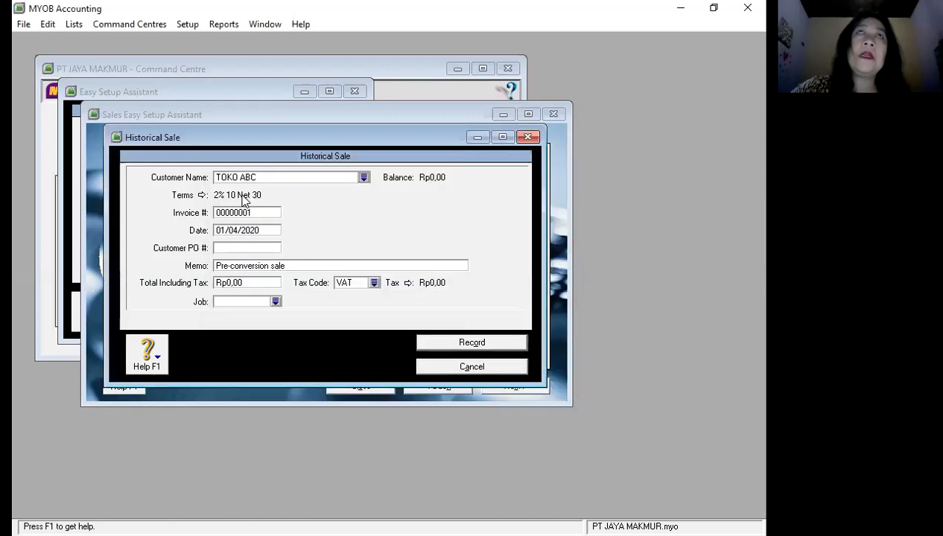
click(202, 196)
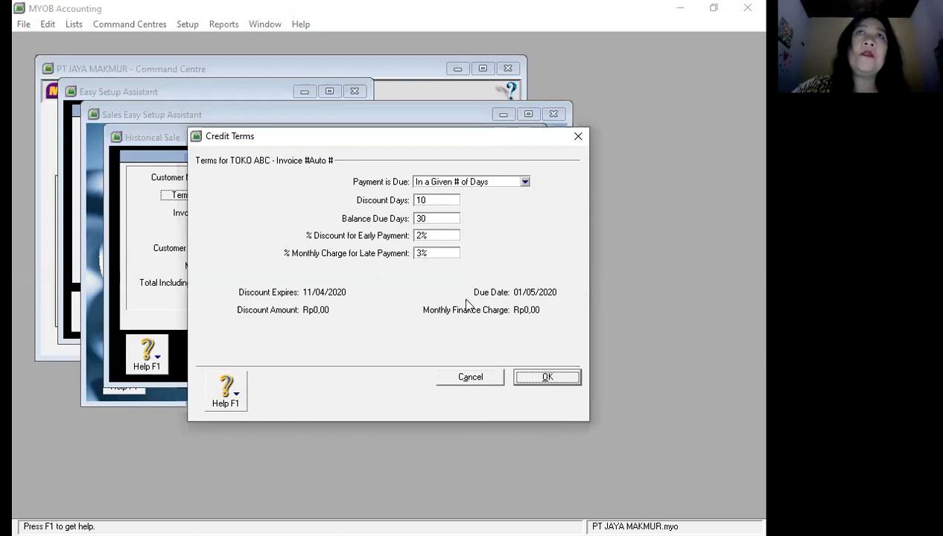
click(543, 384)
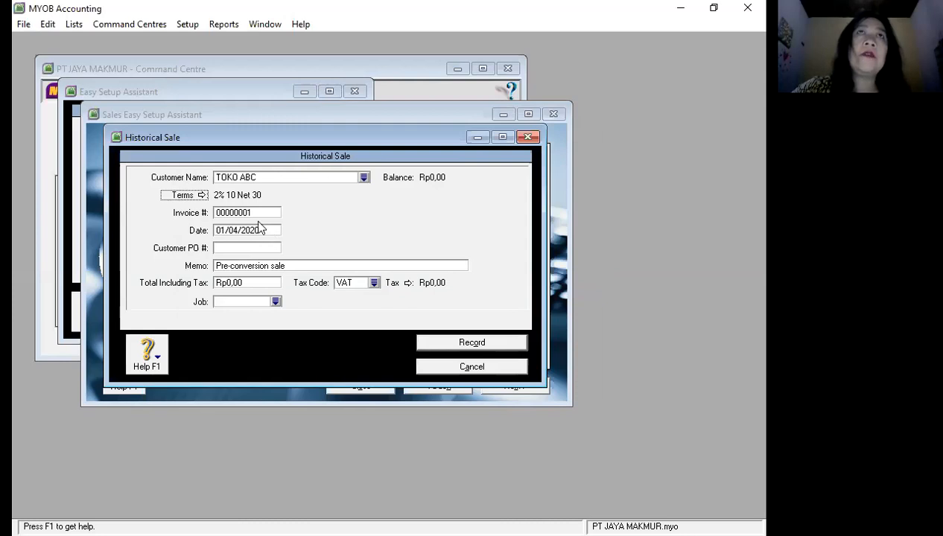
- Set the historical sale's date to 01/03/2020
click(265, 230)
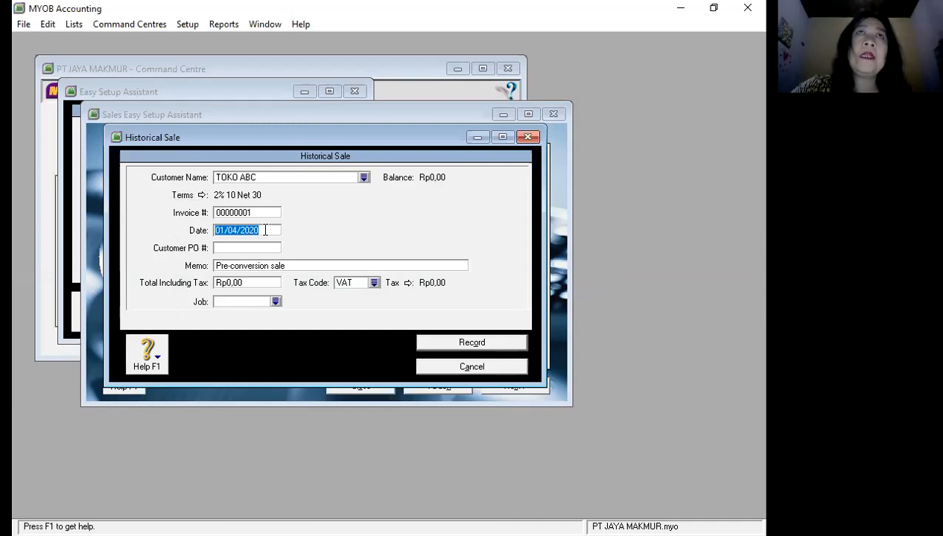
click(265, 230)
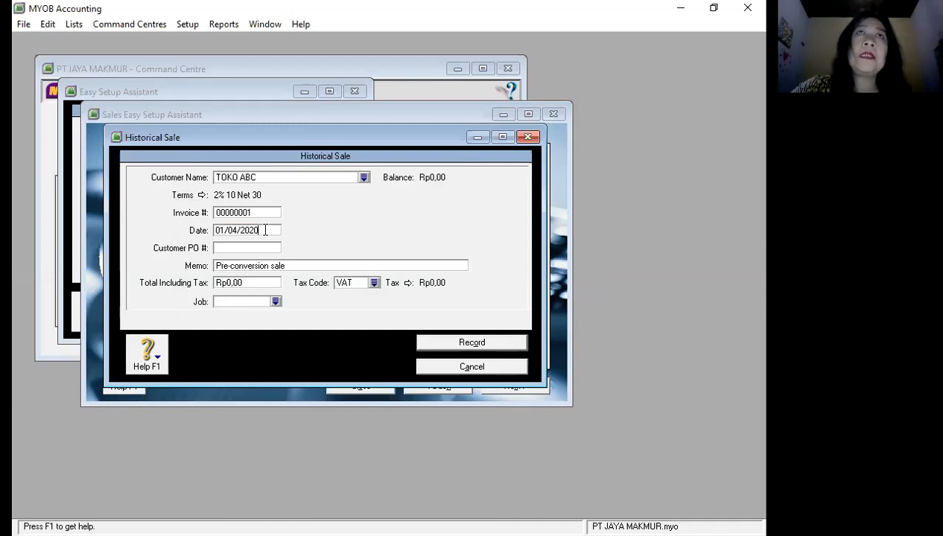
click(235, 230)
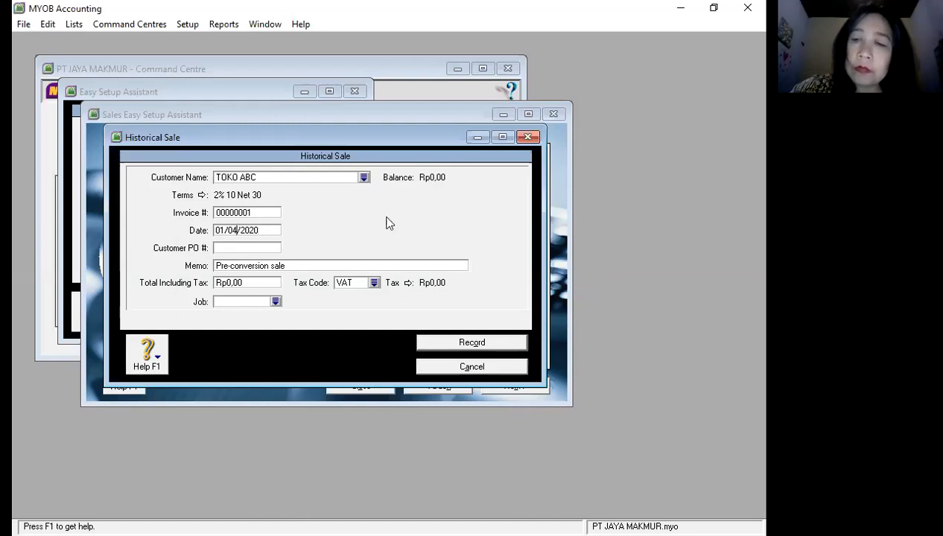
key(Delete)
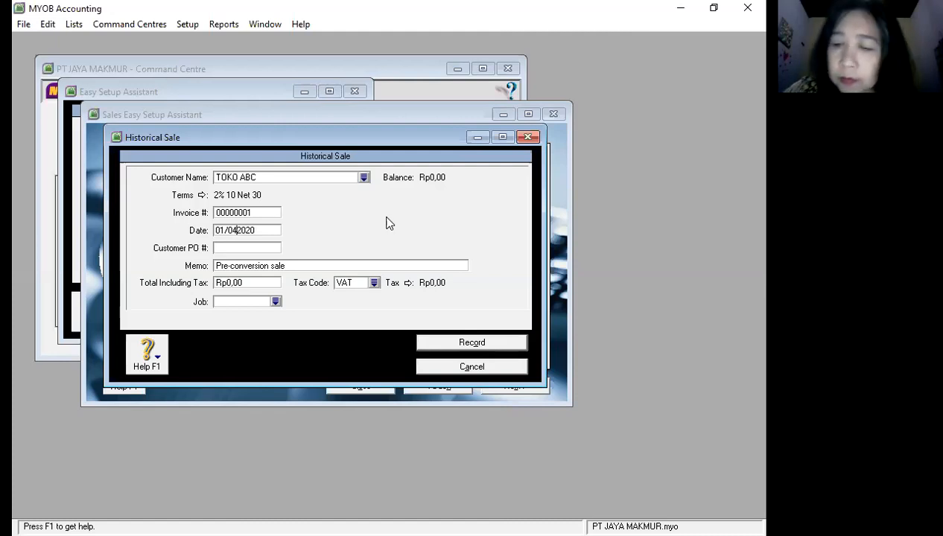
key(BackSpace)
key(BackSpace)
text(03)
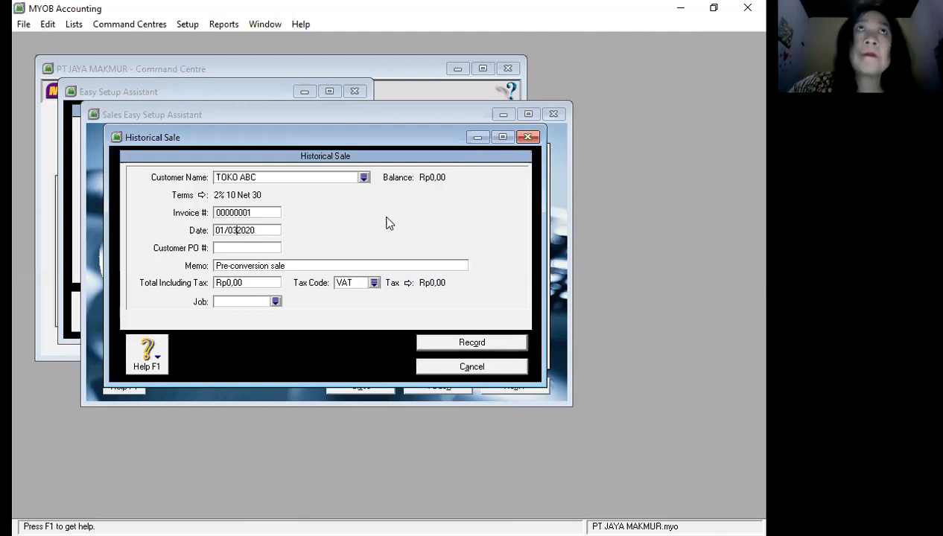
key(Tab)
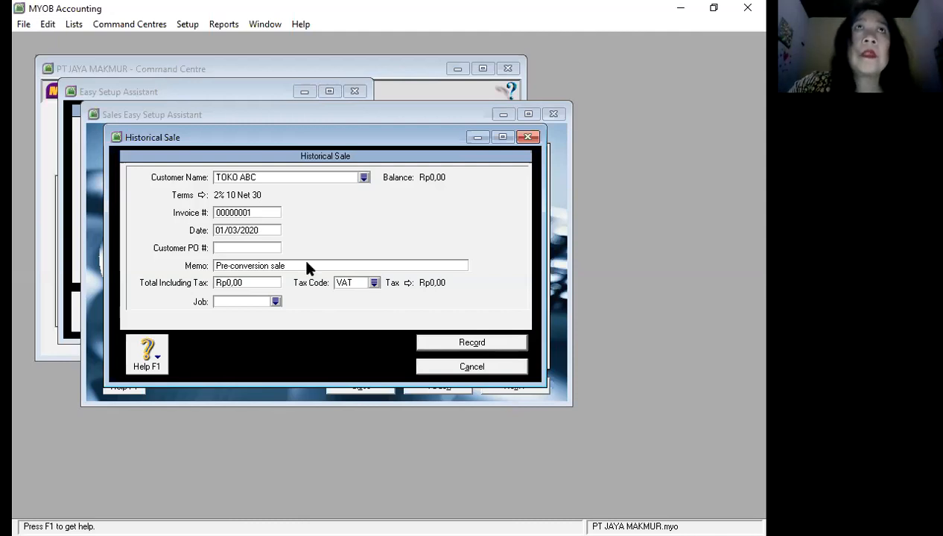
- Set TOKO ABC's historical sale total including tax to 1000000, record the sale and close the sales setup assistant
click(255, 285)
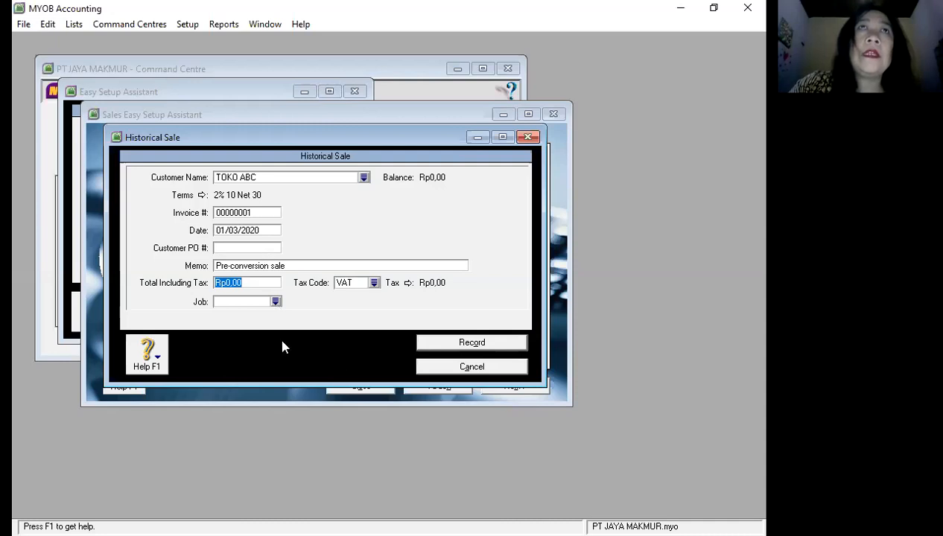
click(276, 301)
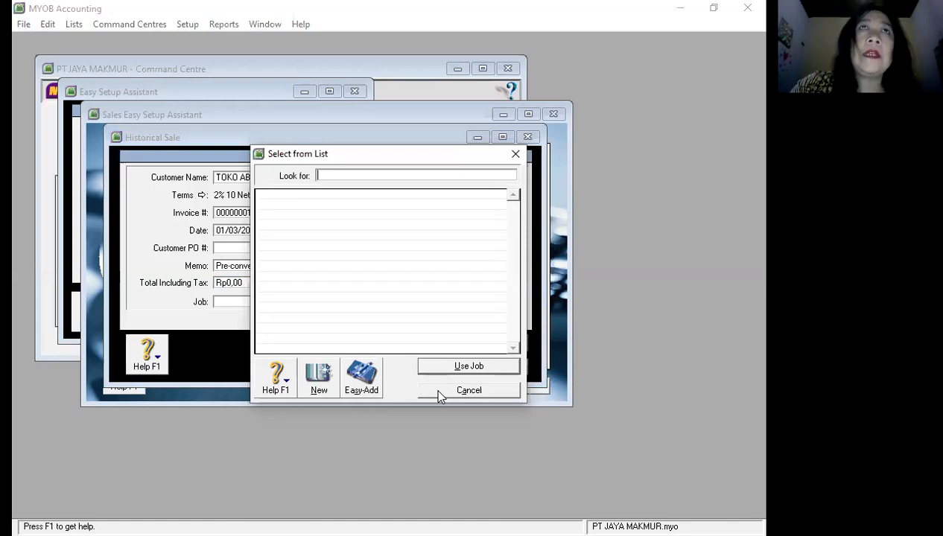
click(248, 284)
text(1000000)
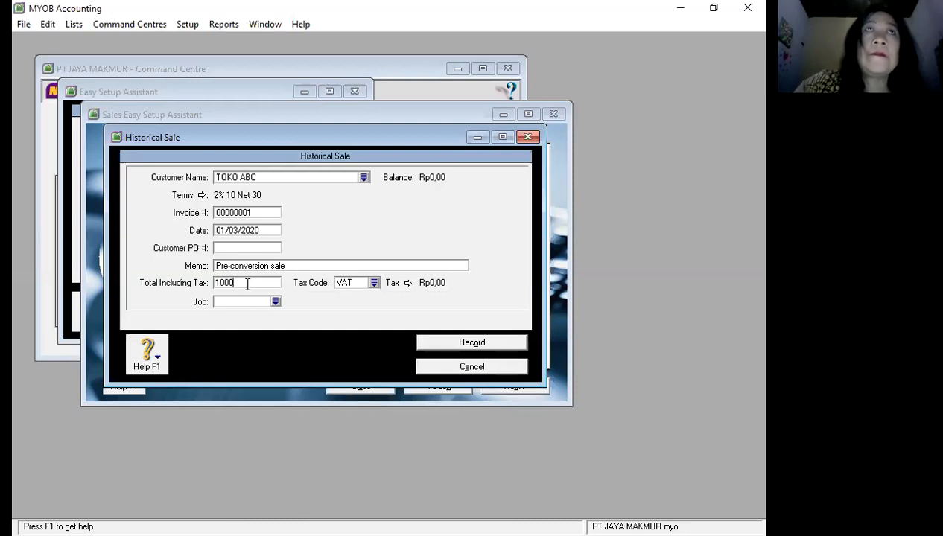
click(443, 344)
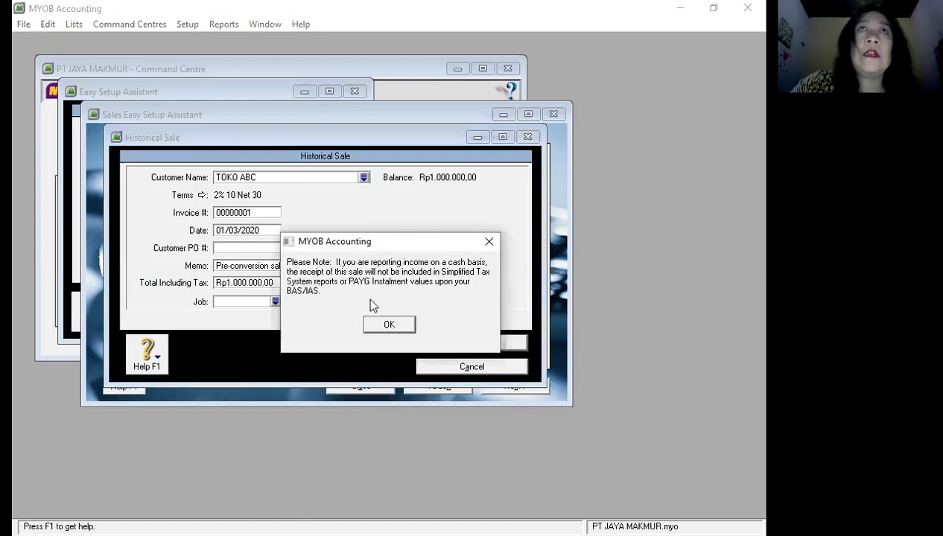
key(Return)
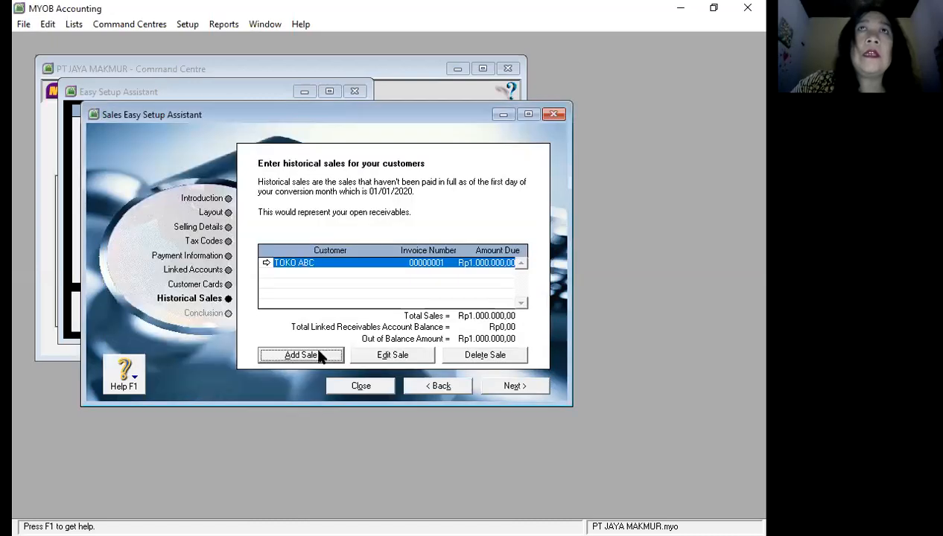
click(488, 388)
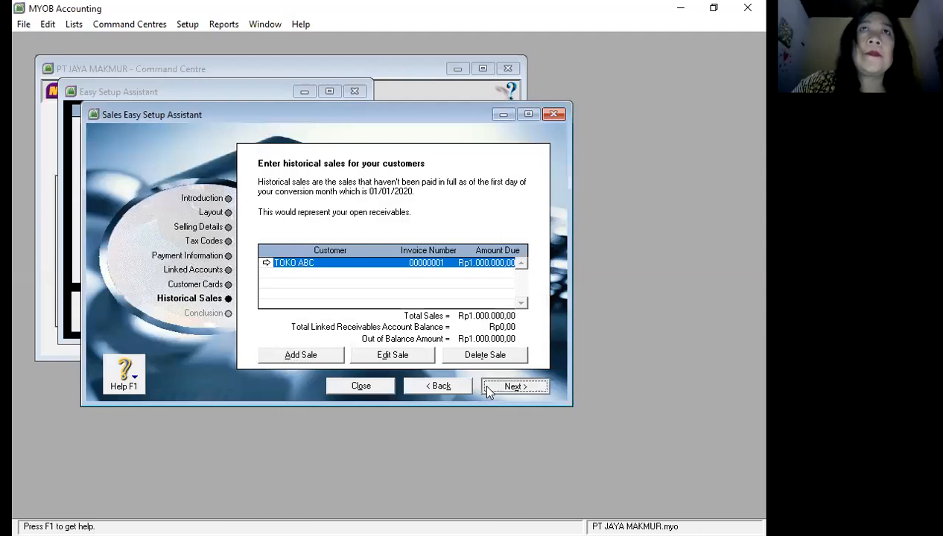
click(375, 384)
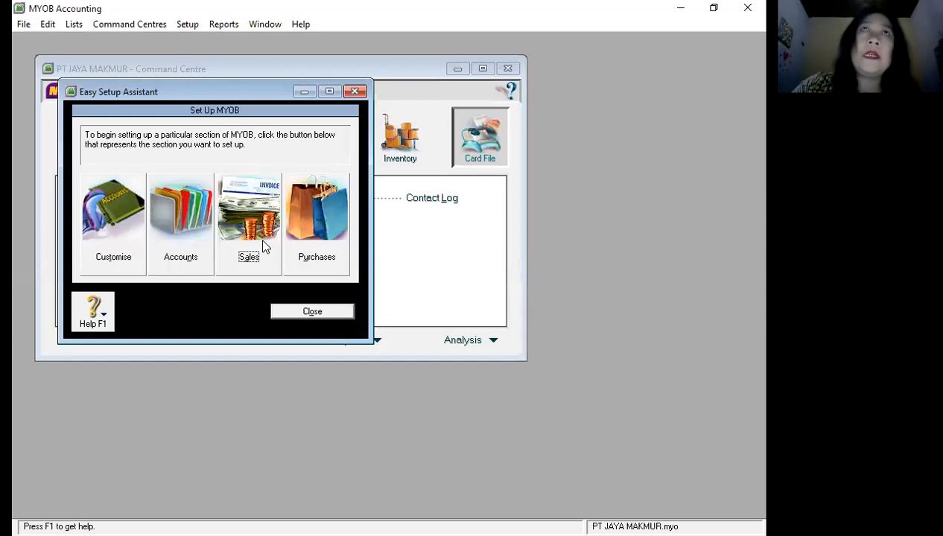
- Start the purchases setup assistant and choose Item as the default purchase layout
click(326, 262)
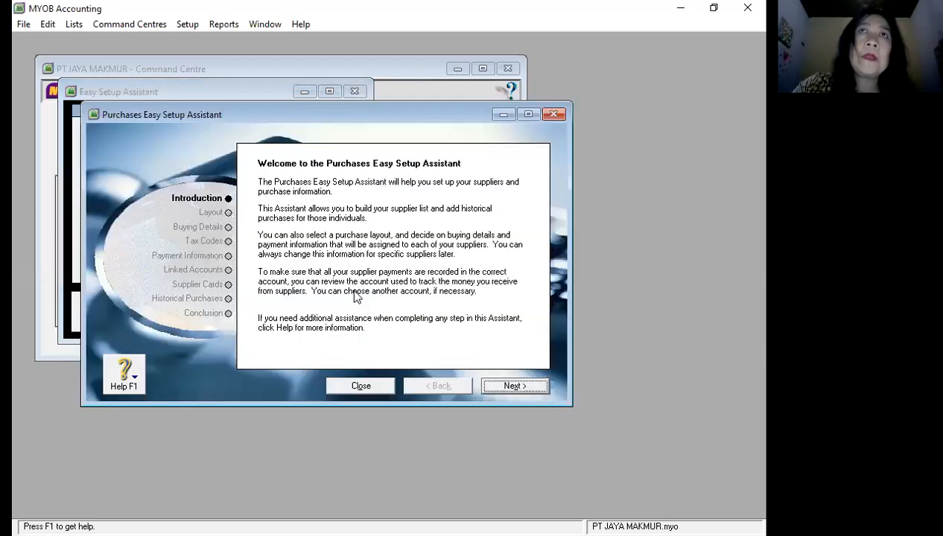
click(500, 392)
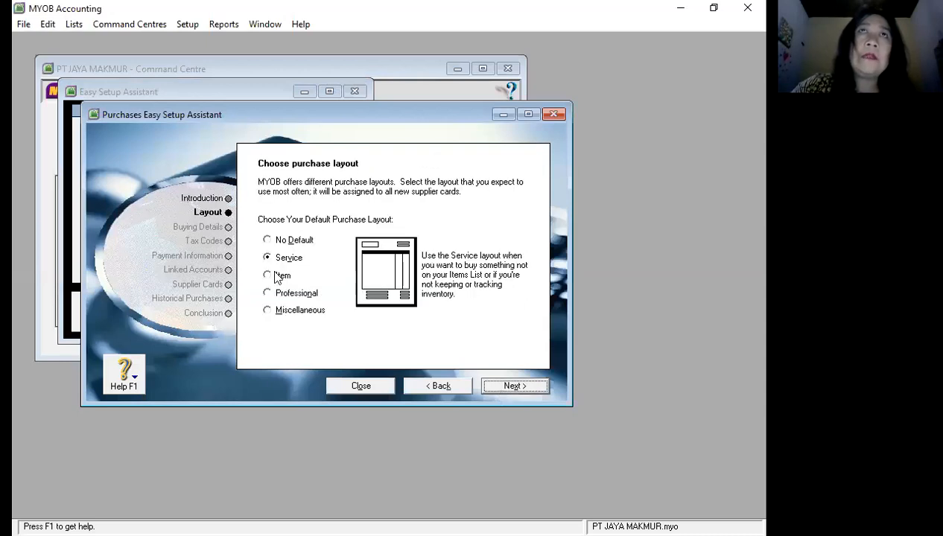
key(Down)
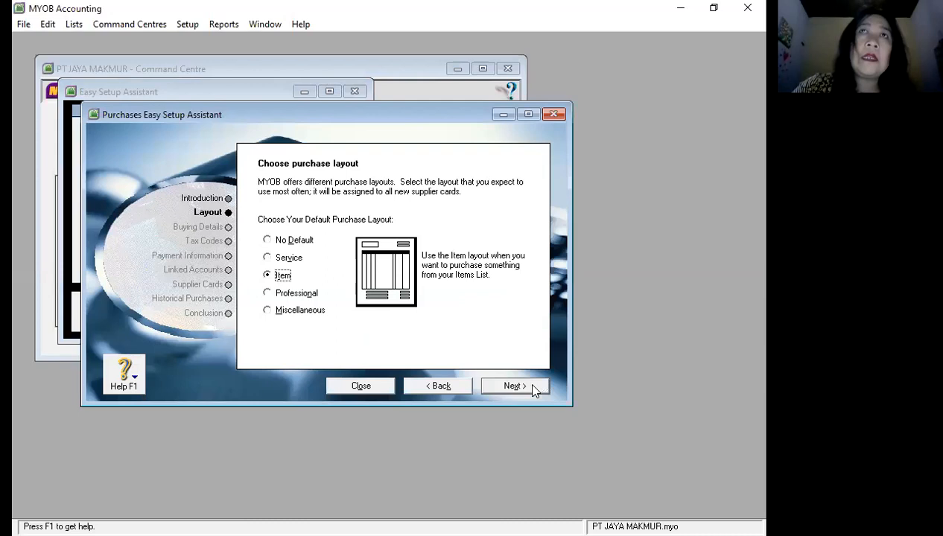
click(534, 388)
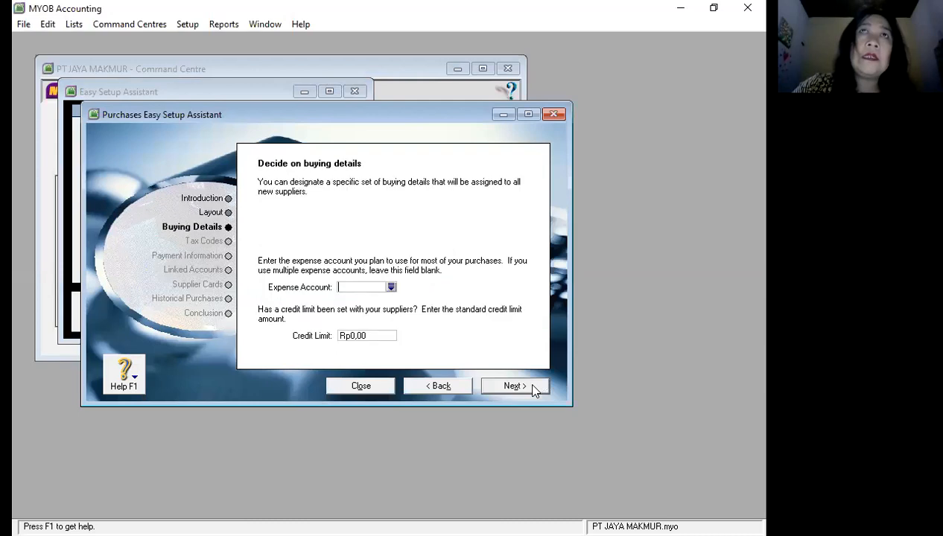
- Assign 6-1050 Accounting Fees as the default expense account and set the suppliers' standard credit limit to 5000000
click(392, 289)
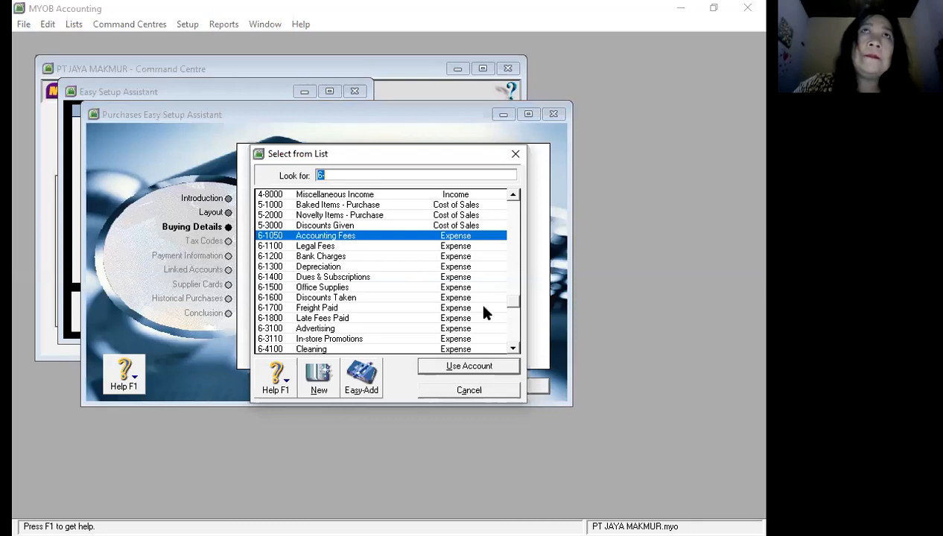
click(482, 369)
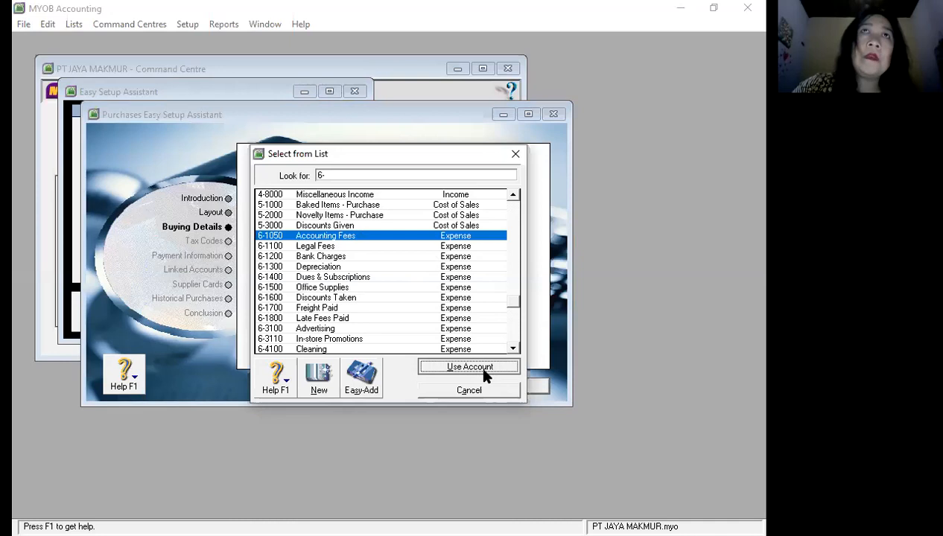
key(Return)
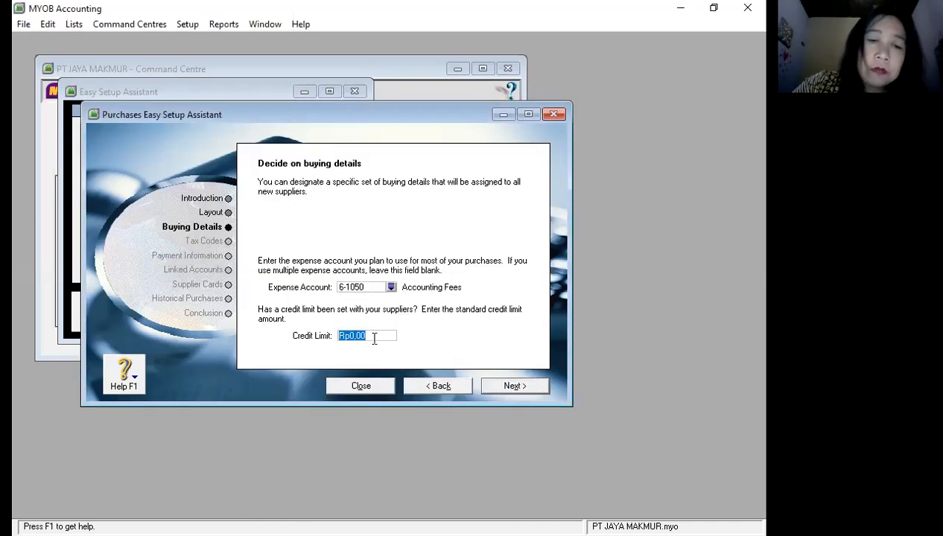
text(5000000)
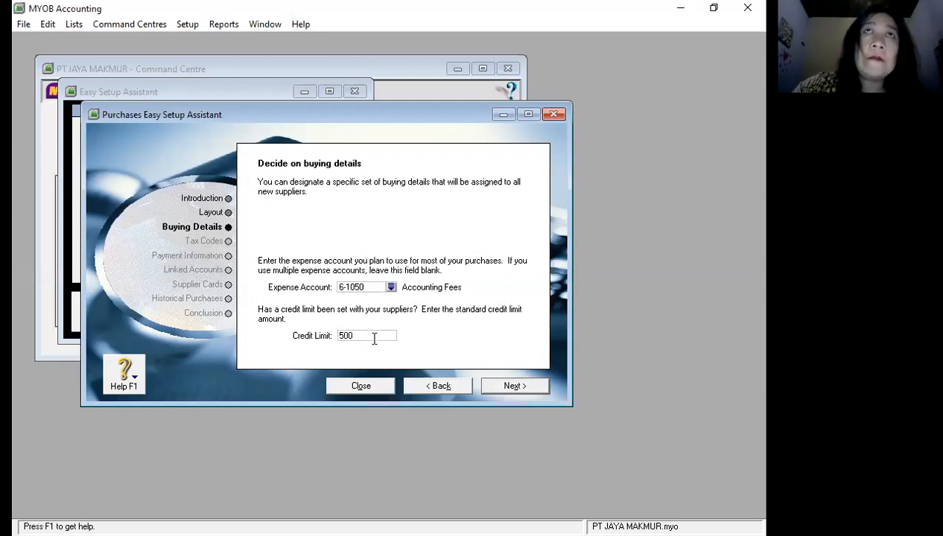
click(523, 393)
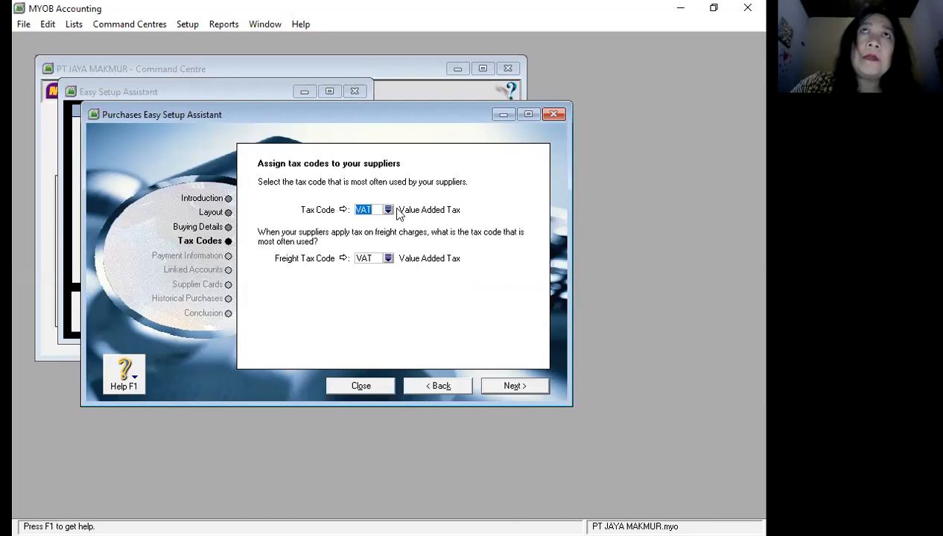
- Keep the supplier tax codes and set purchase terms to In a Given # of Days, 15 discount days, 30 balance due days and 3% discount
click(490, 392)
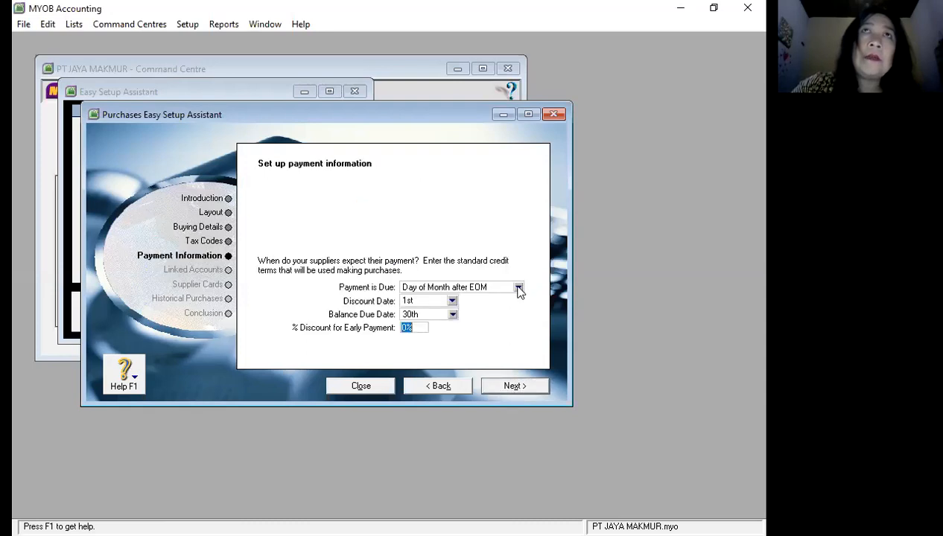
click(518, 288)
click(504, 321)
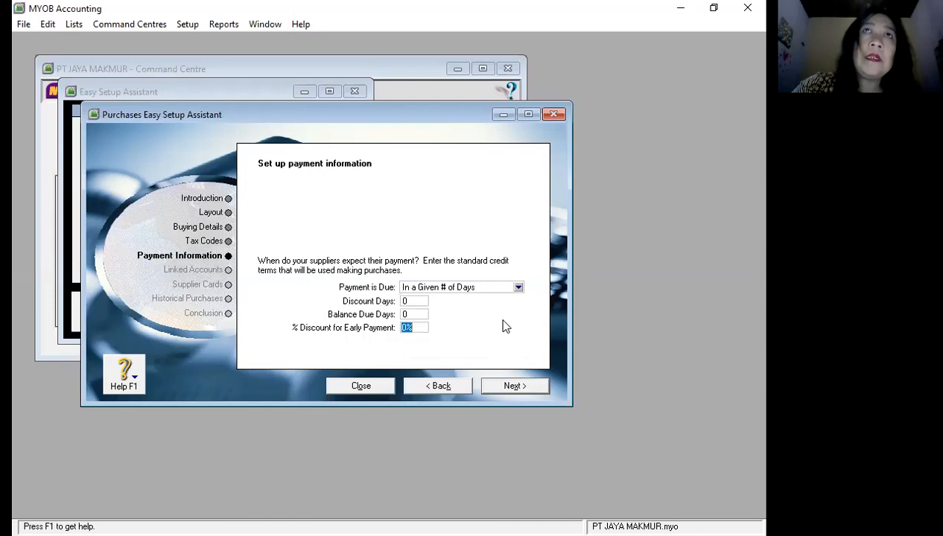
click(419, 301)
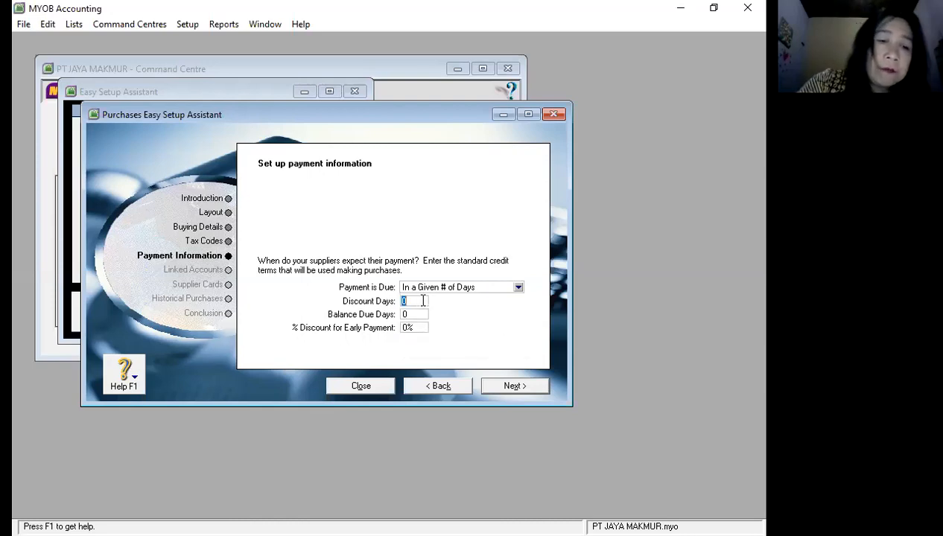
text(15)
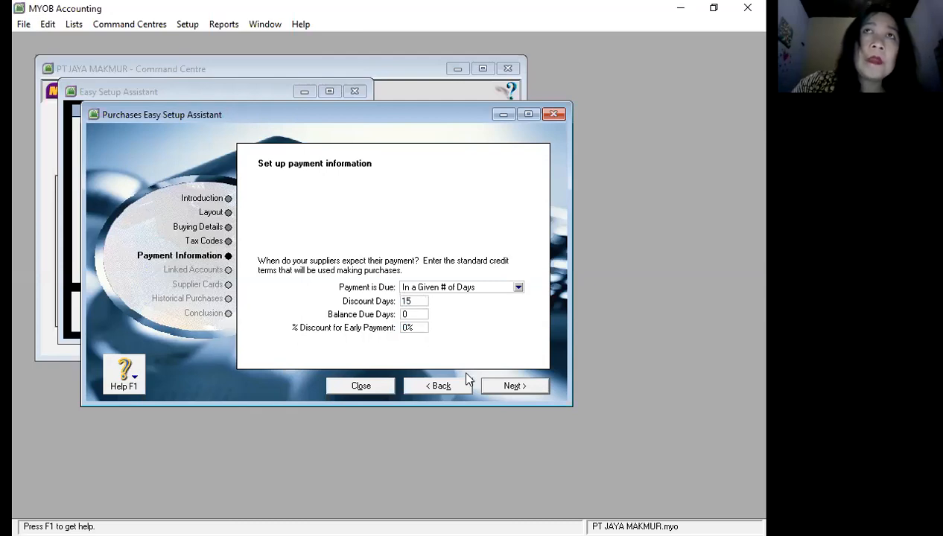
click(420, 314)
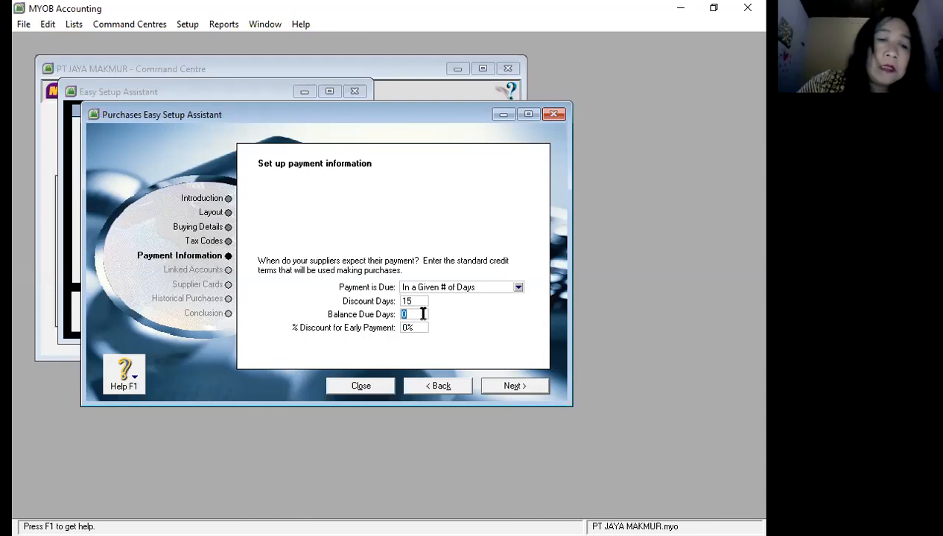
text(30)
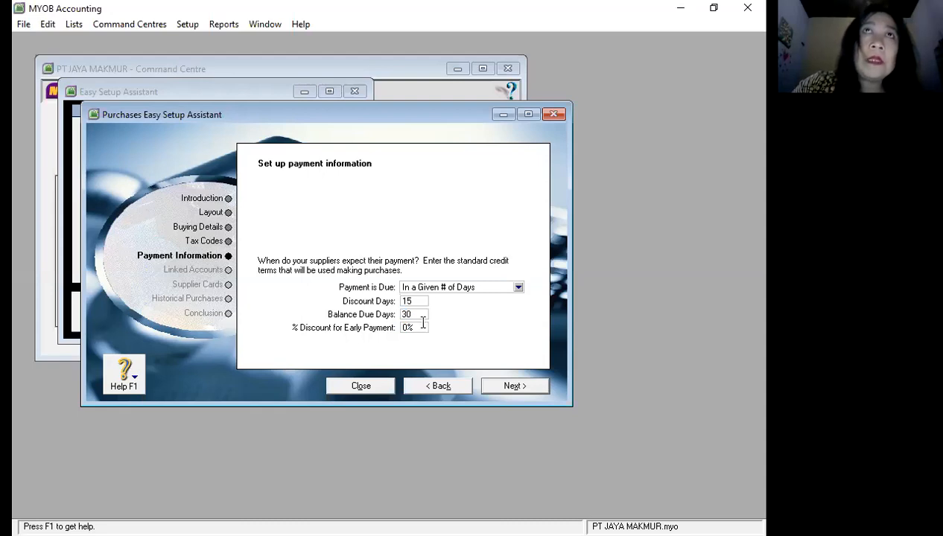
click(422, 325)
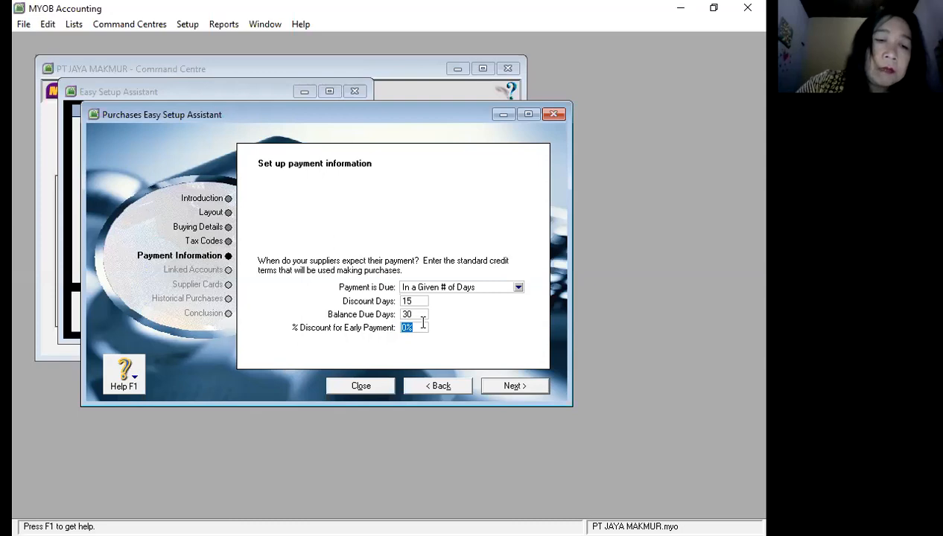
text(3)
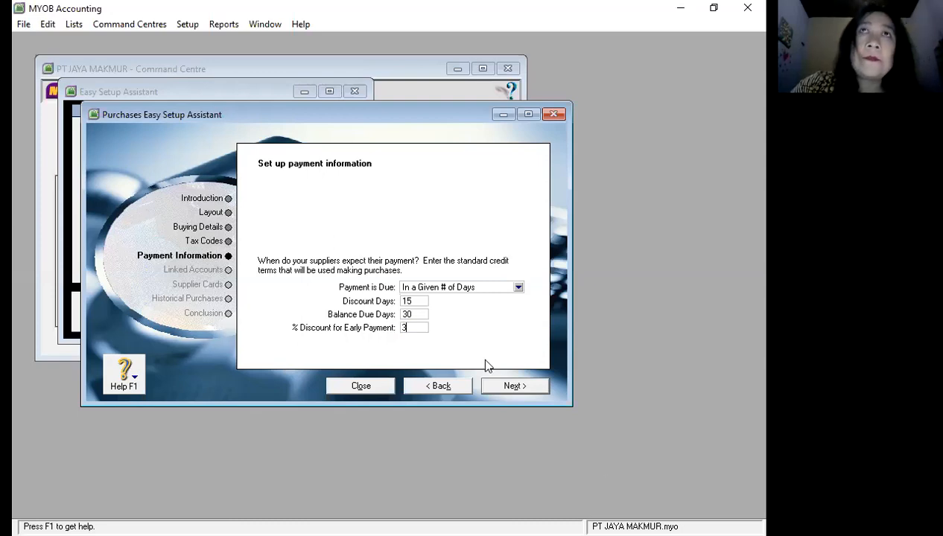
click(508, 389)
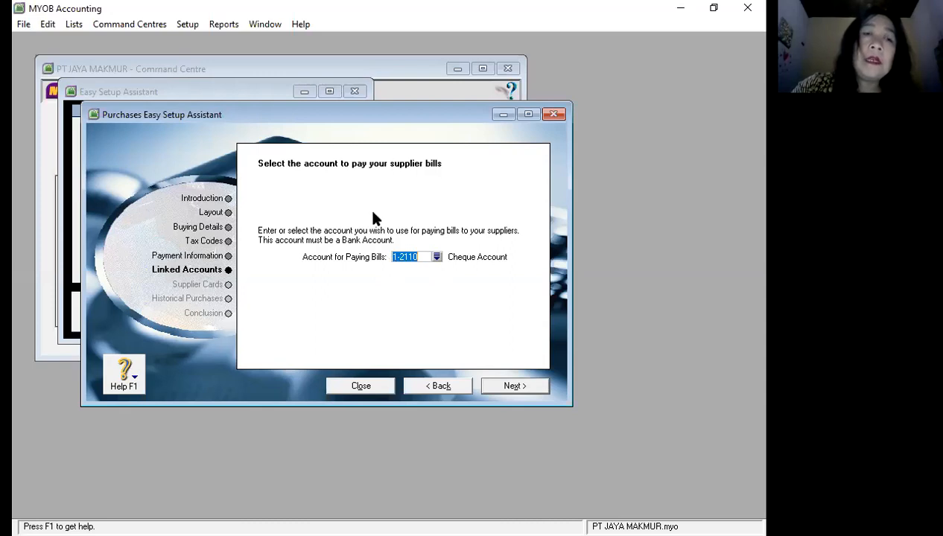
- Keep the Cheque Account for paying bills and start a Company supplier card named PT GARUDA with card ID GD
click(512, 387)
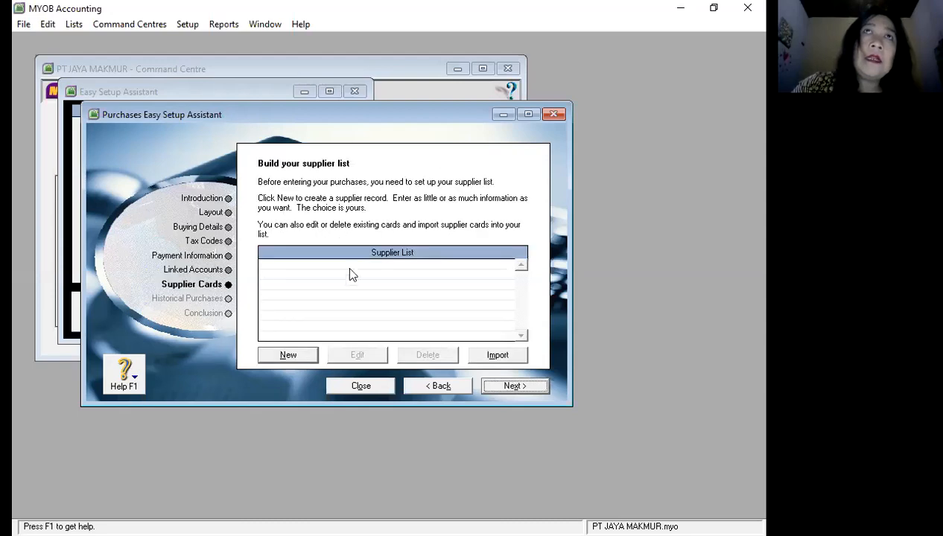
click(288, 356)
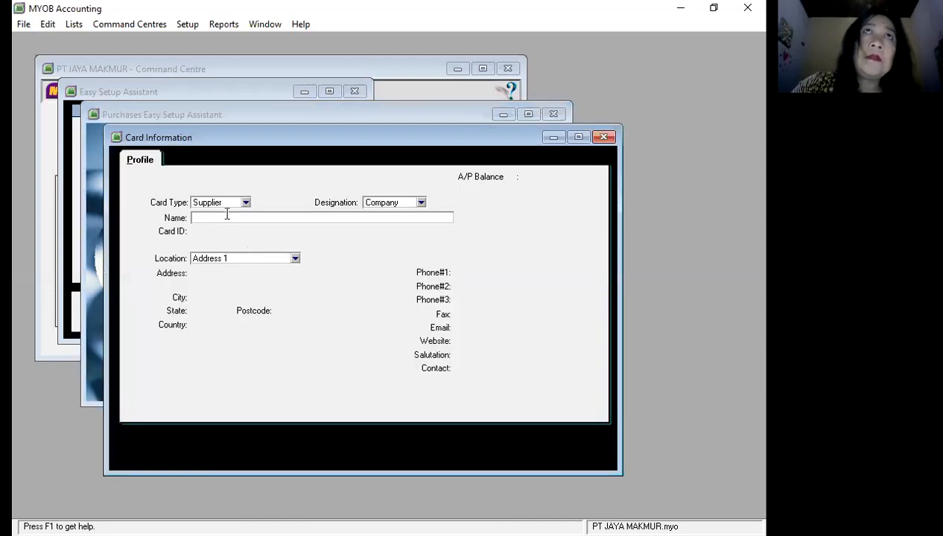
click(421, 204)
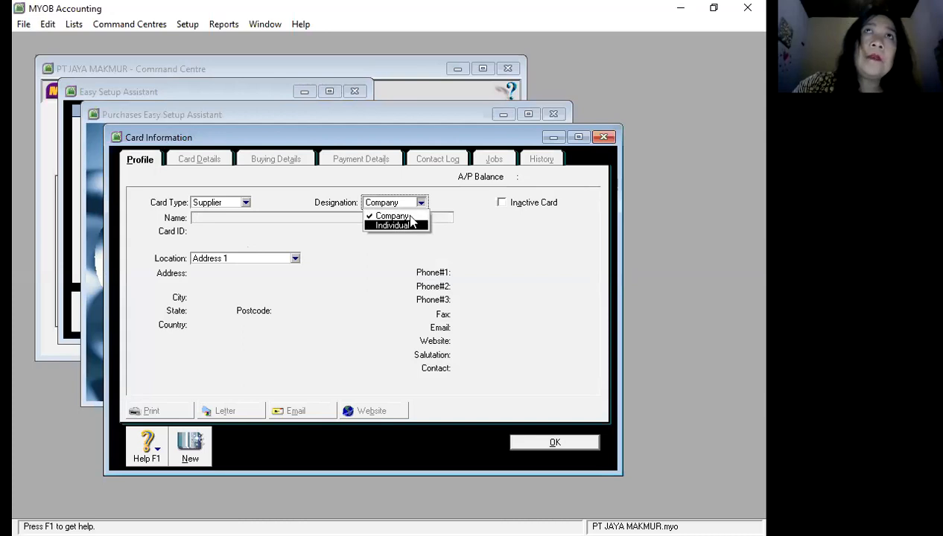
click(409, 216)
click(239, 217)
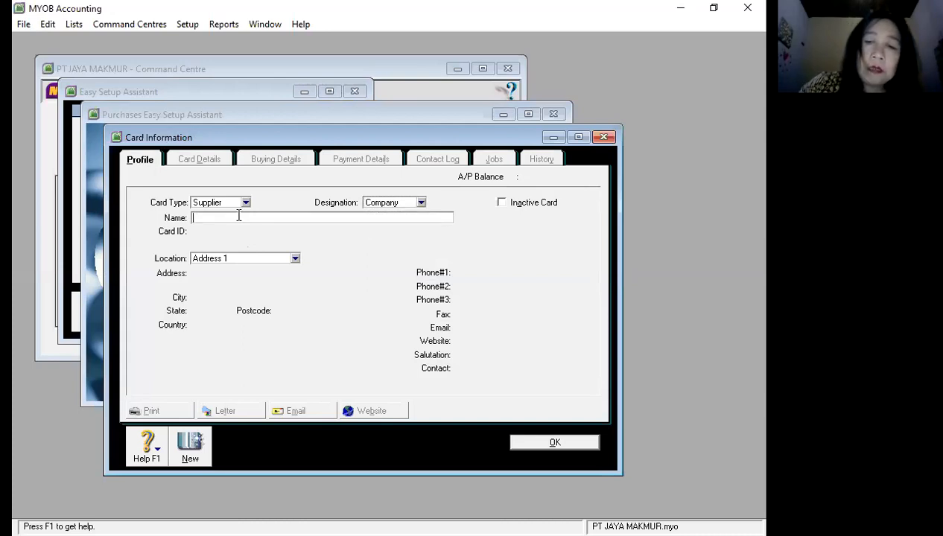
text(PT)
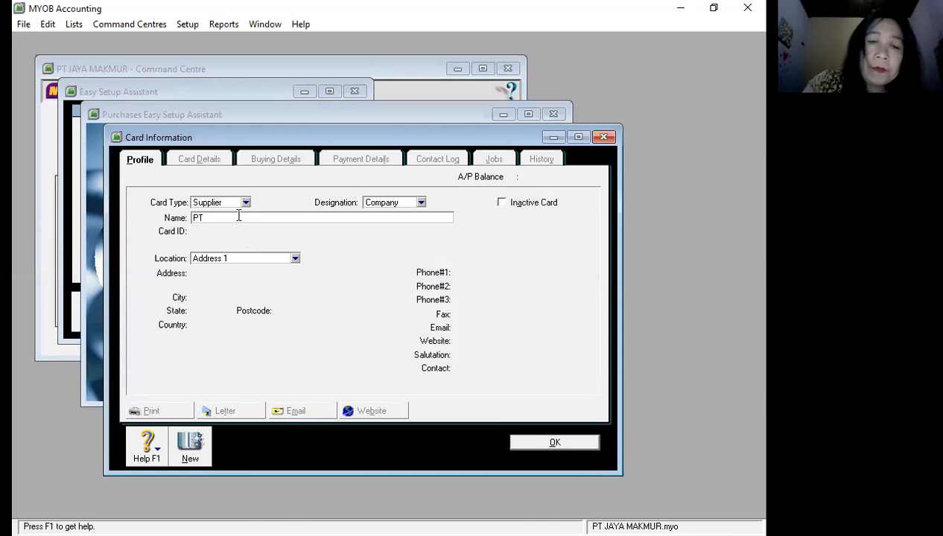
text( GARUDA)
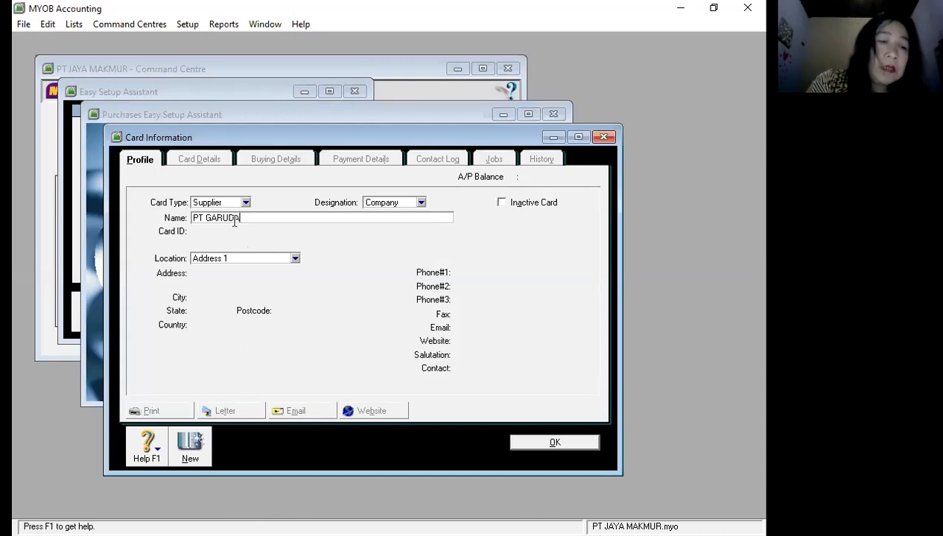
key(Tab)
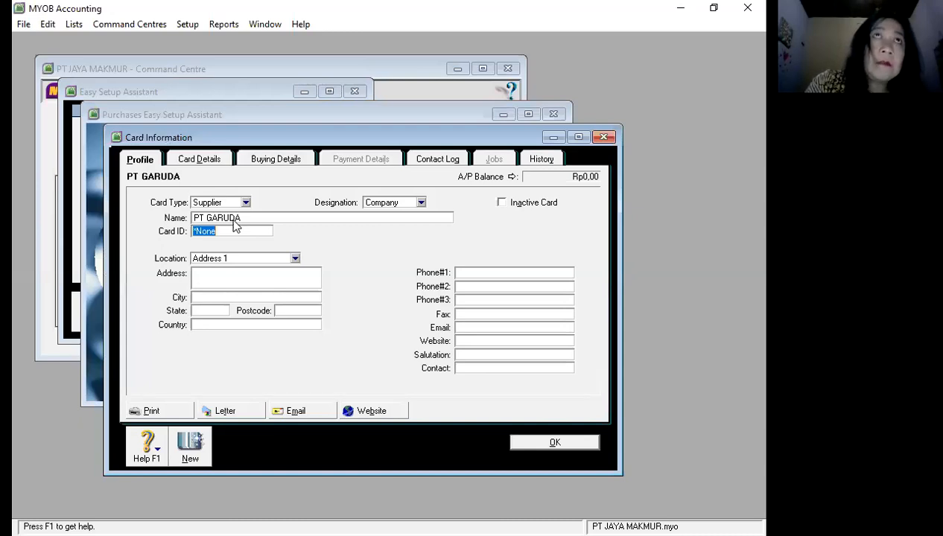
text(GD)
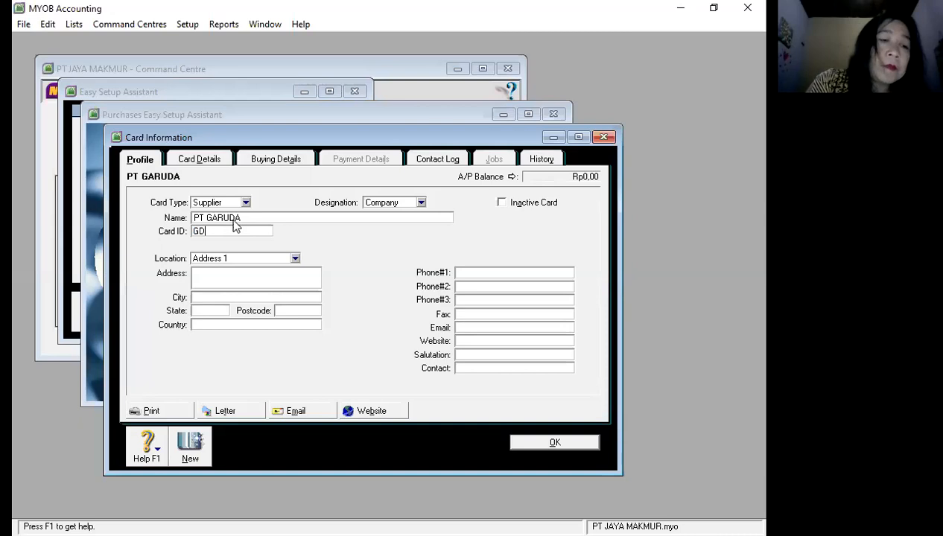
- Fill in the street address on the PT GARUDA supplier card and save the card
key(Tab)
key(Tab)
text(JL GA)
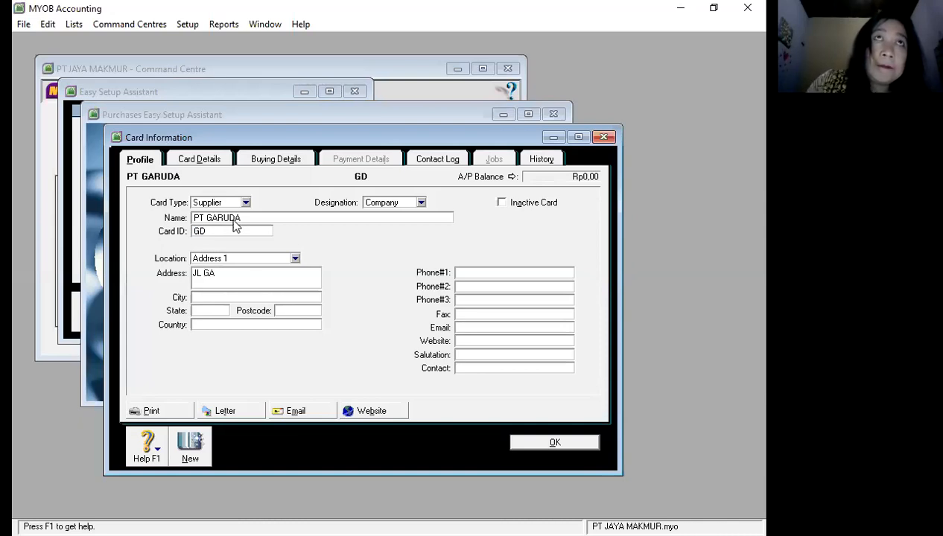
text(R)
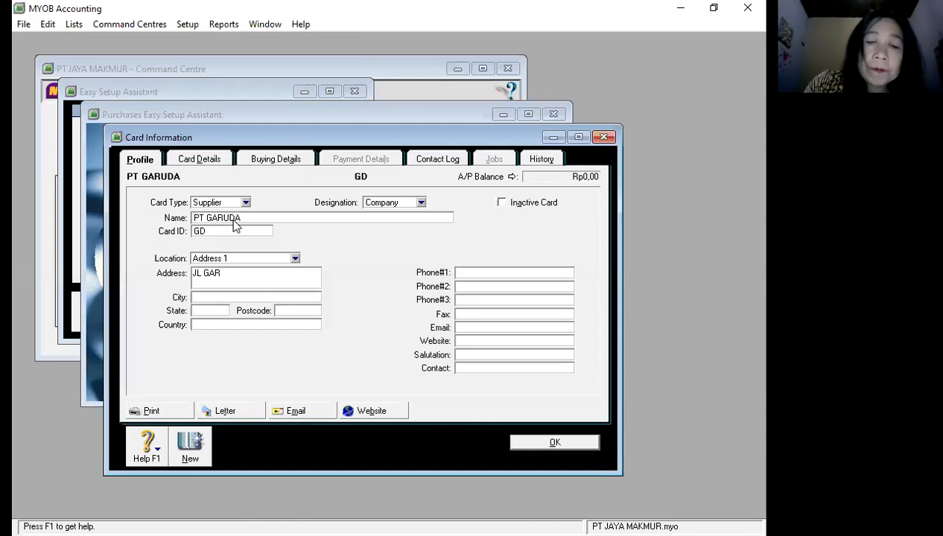
text(R)
key(BackSpace)
text(UDA 8)
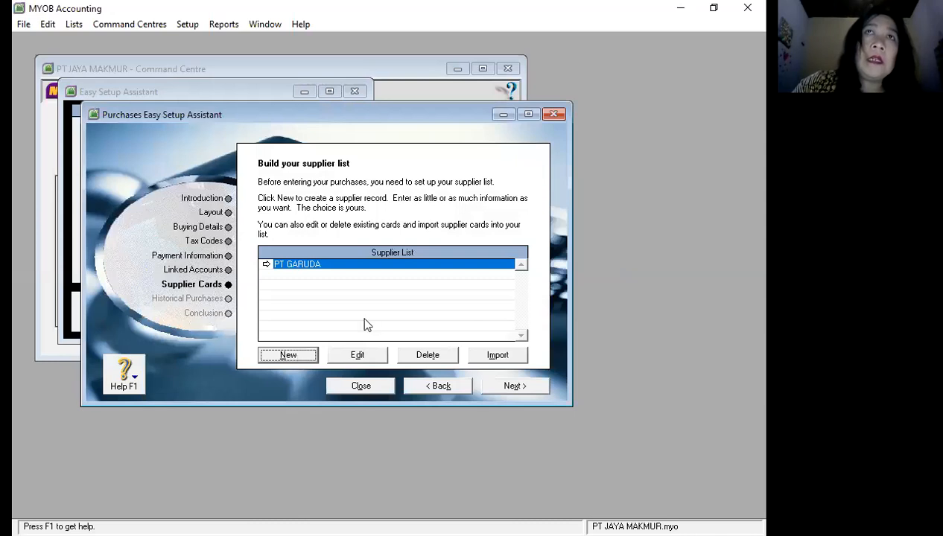
- Move on to historical purchases and start one for supplier PT GARUDA, keeping its existing credit terms
click(502, 391)
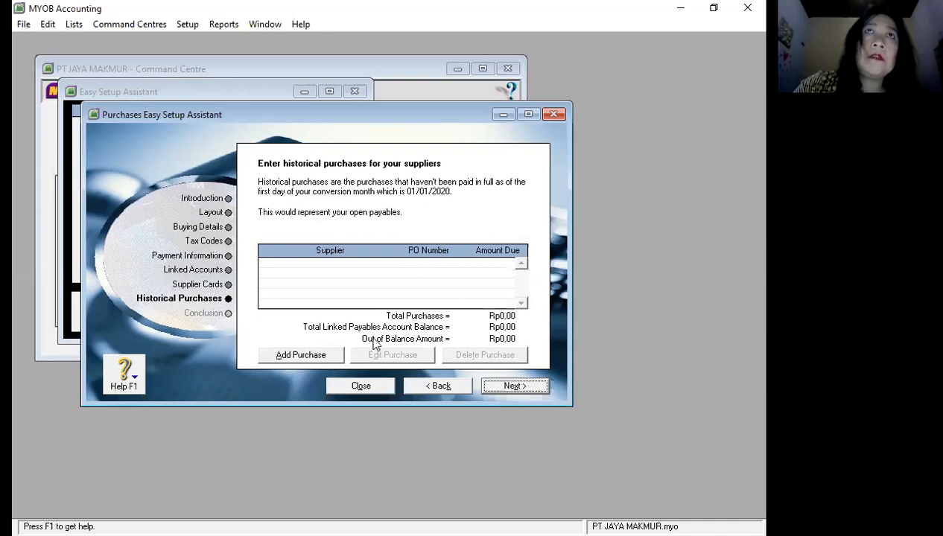
click(363, 178)
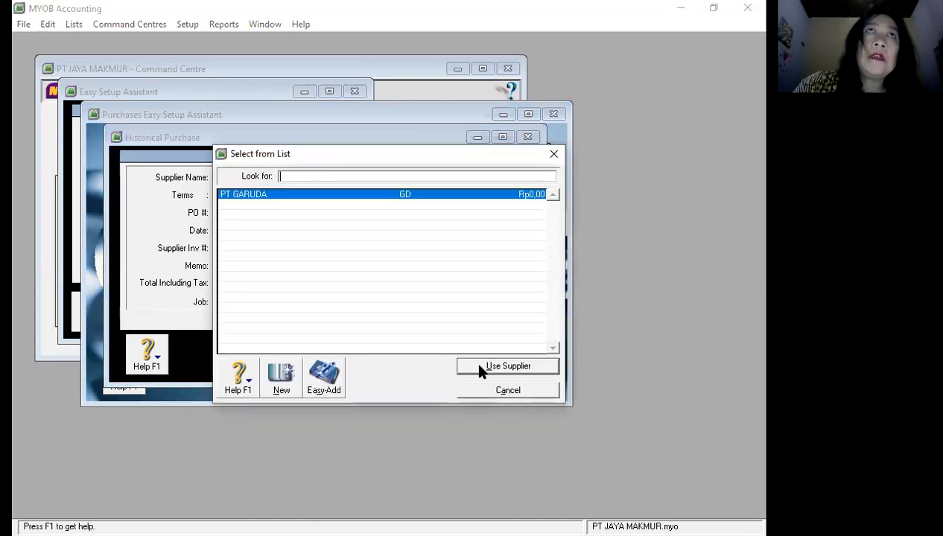
double_click(248, 204)
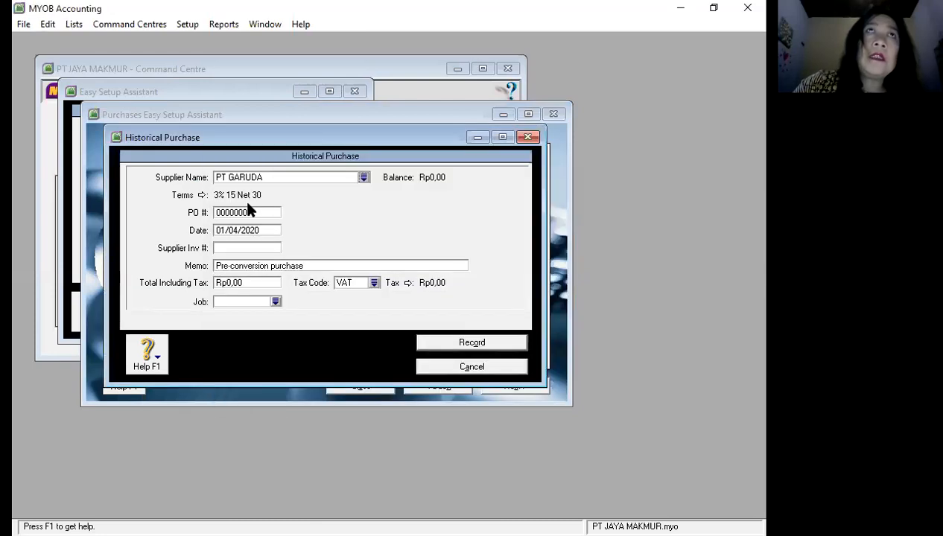
click(201, 197)
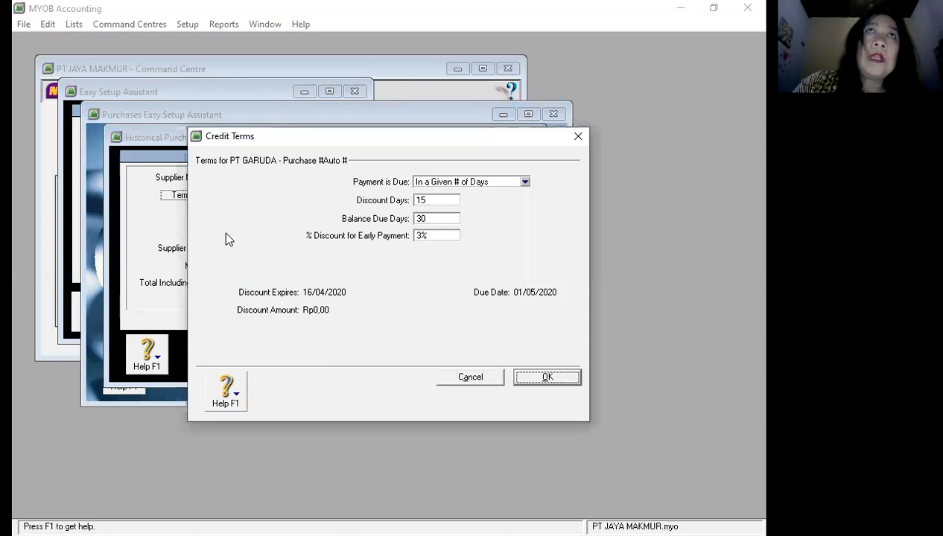
key(Return)
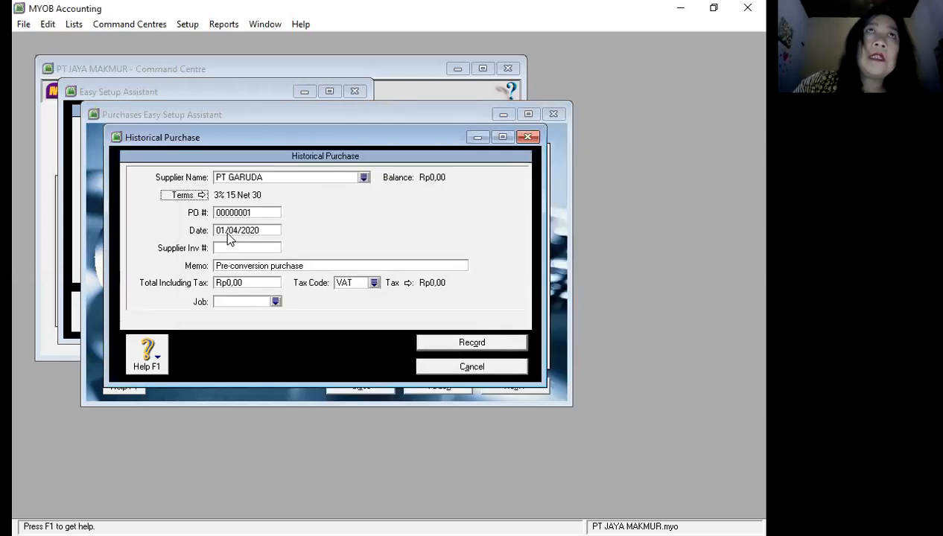
- Set the historical purchase's total including tax to 600000 and record it without a supplier invoice number
click(271, 249)
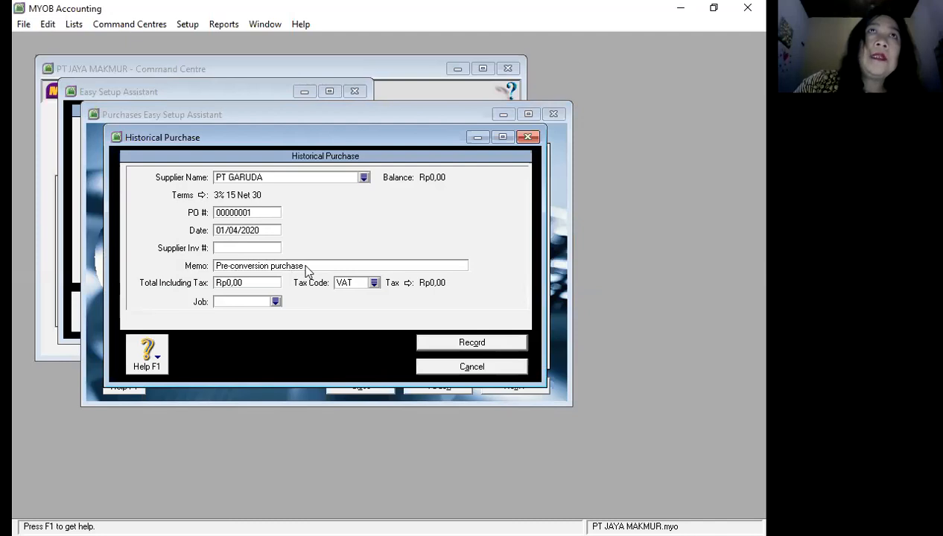
click(262, 284)
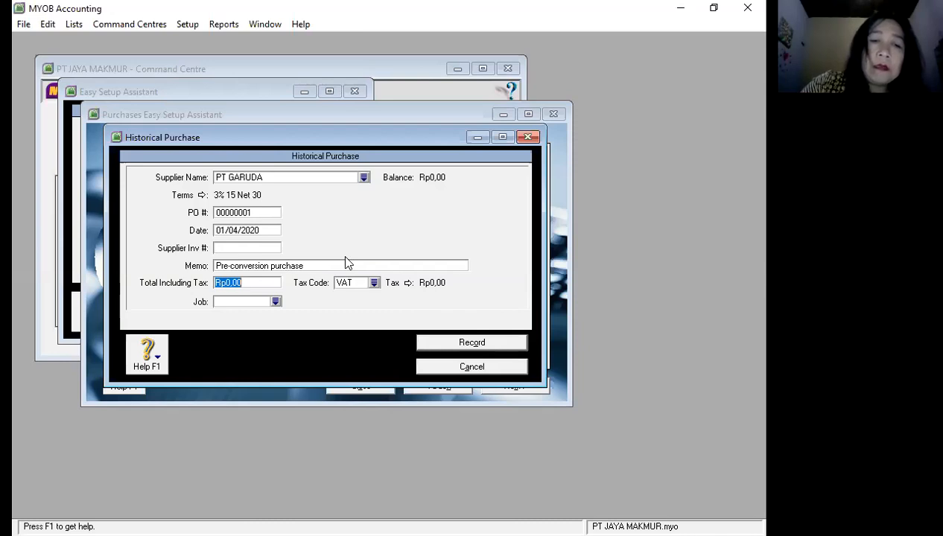
text(6)
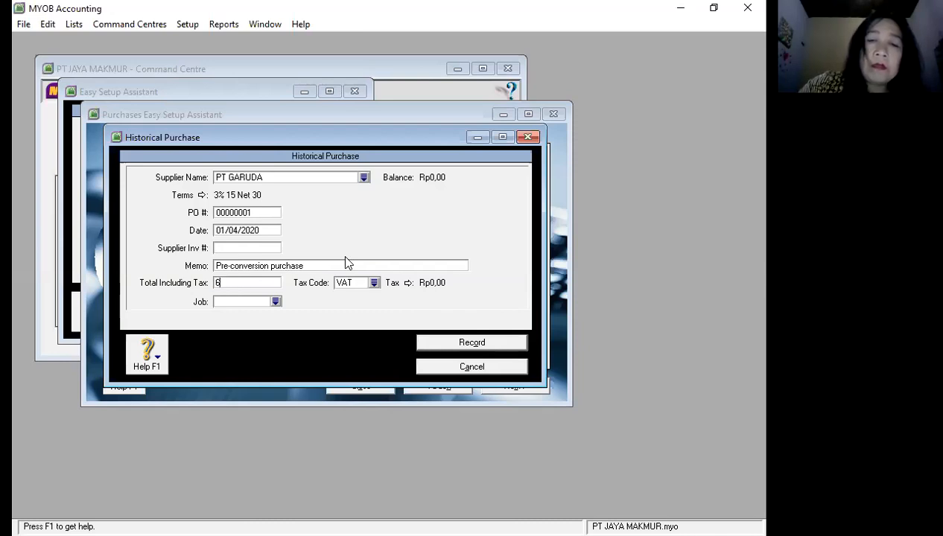
text(00000)
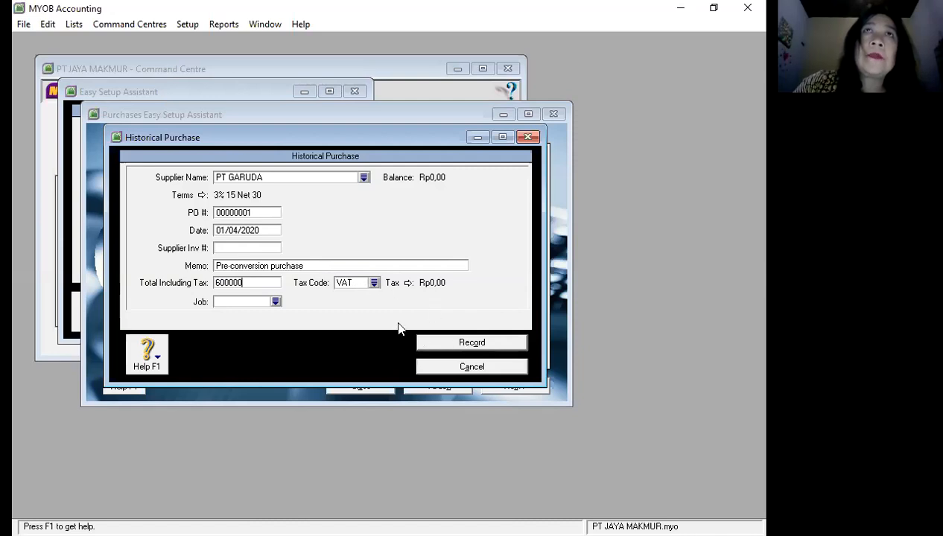
key(Return)
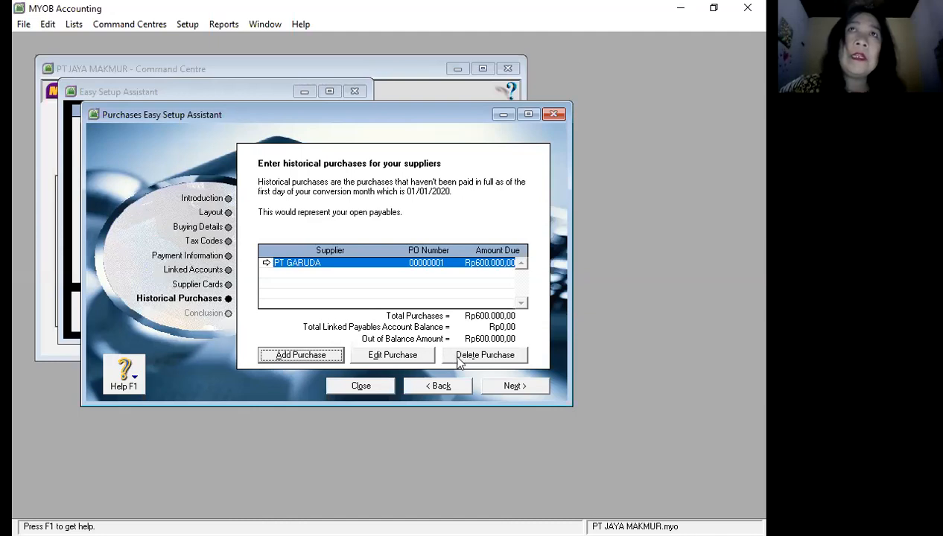
- Finish the purchases setup and close the Easy Setup Assistant to return to the Command Centre
click(511, 392)
click(362, 386)
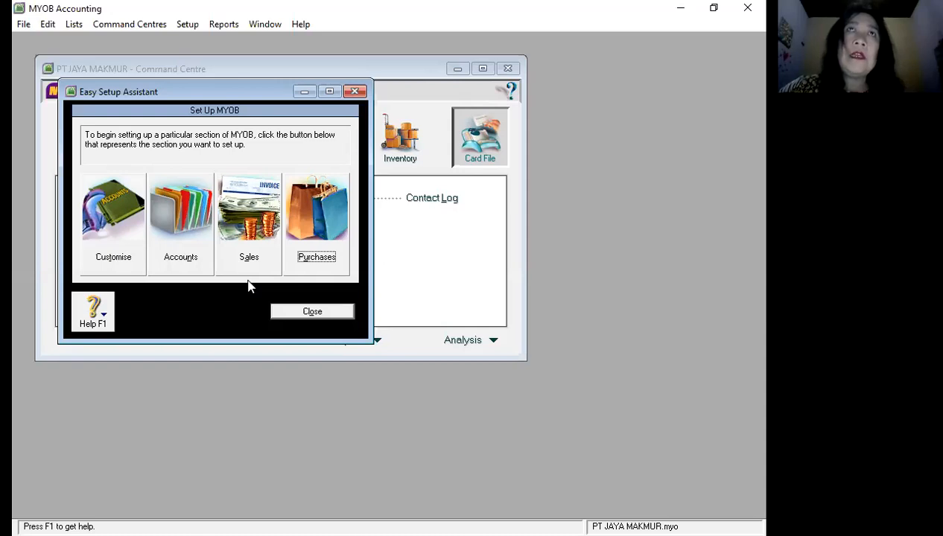
click(313, 312)
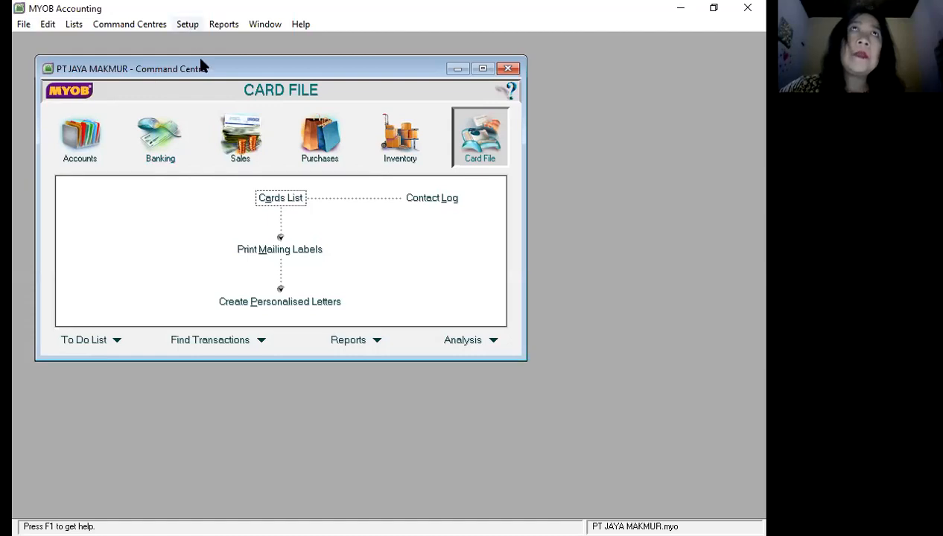
- Reopen the Easy Setup Assistant to review its four setup sections, and close it
click(188, 24)
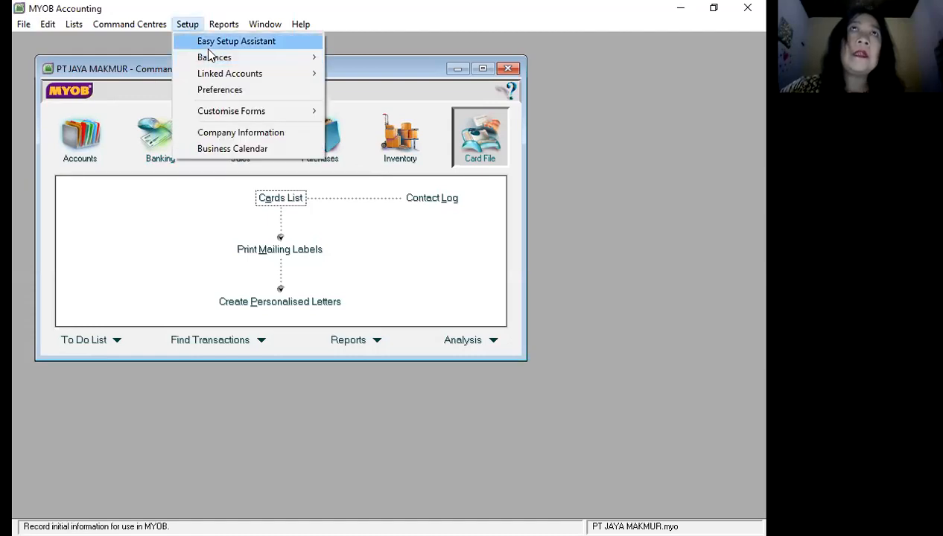
click(206, 43)
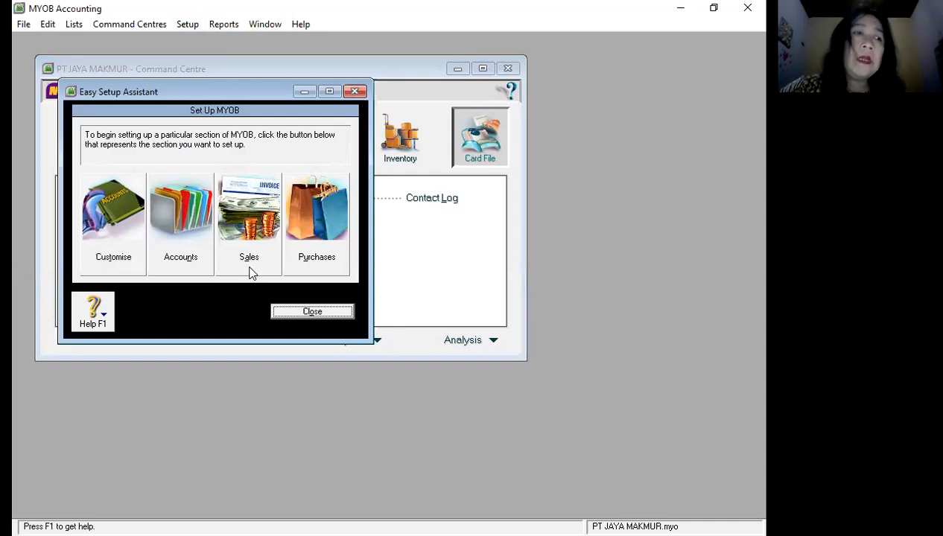
click(311, 314)
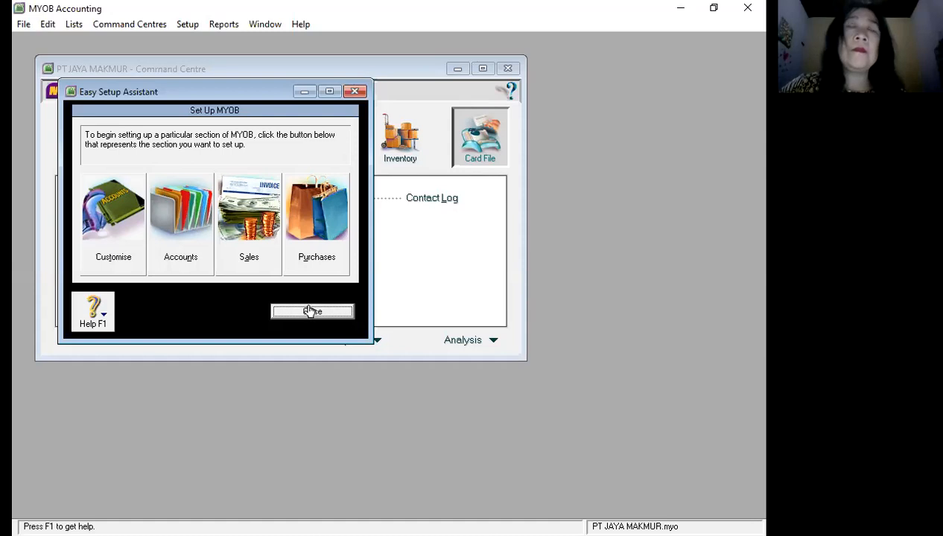